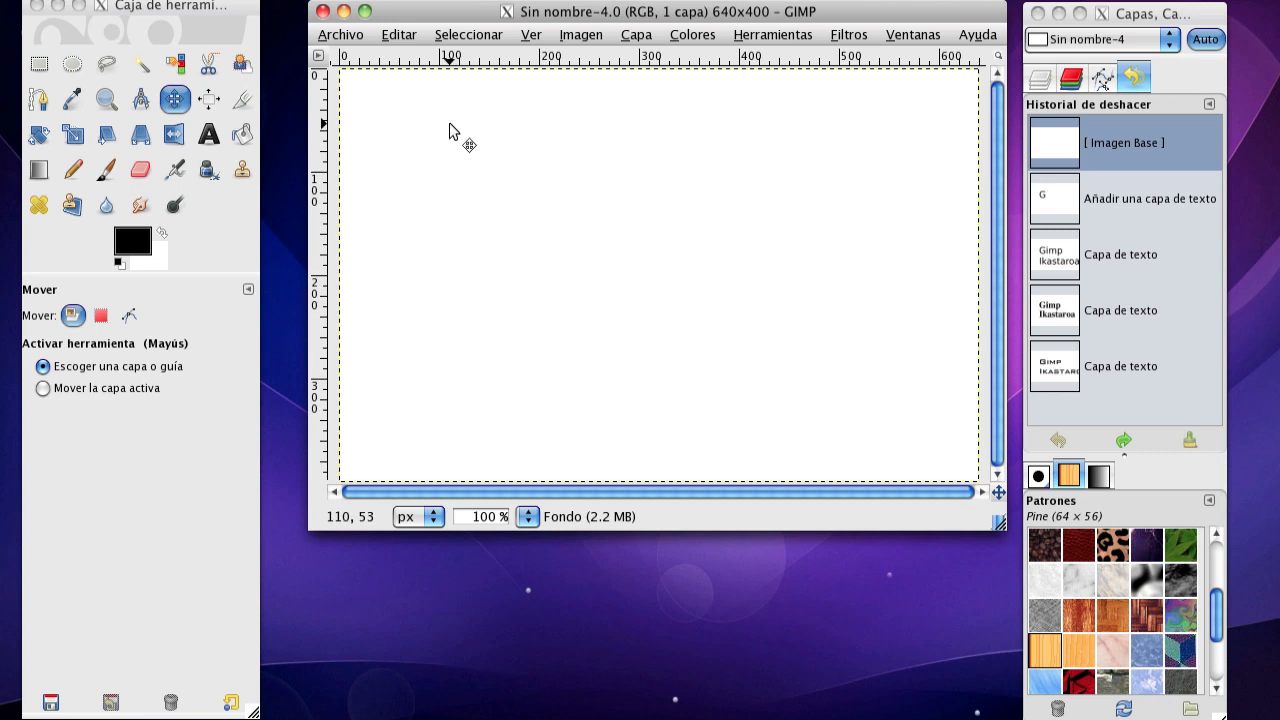
# Add a two-line text layer reading "Gimp" and "Ikastaroa" near the upper left of the canvas with the Text tool
pyautogui.click(209, 136)
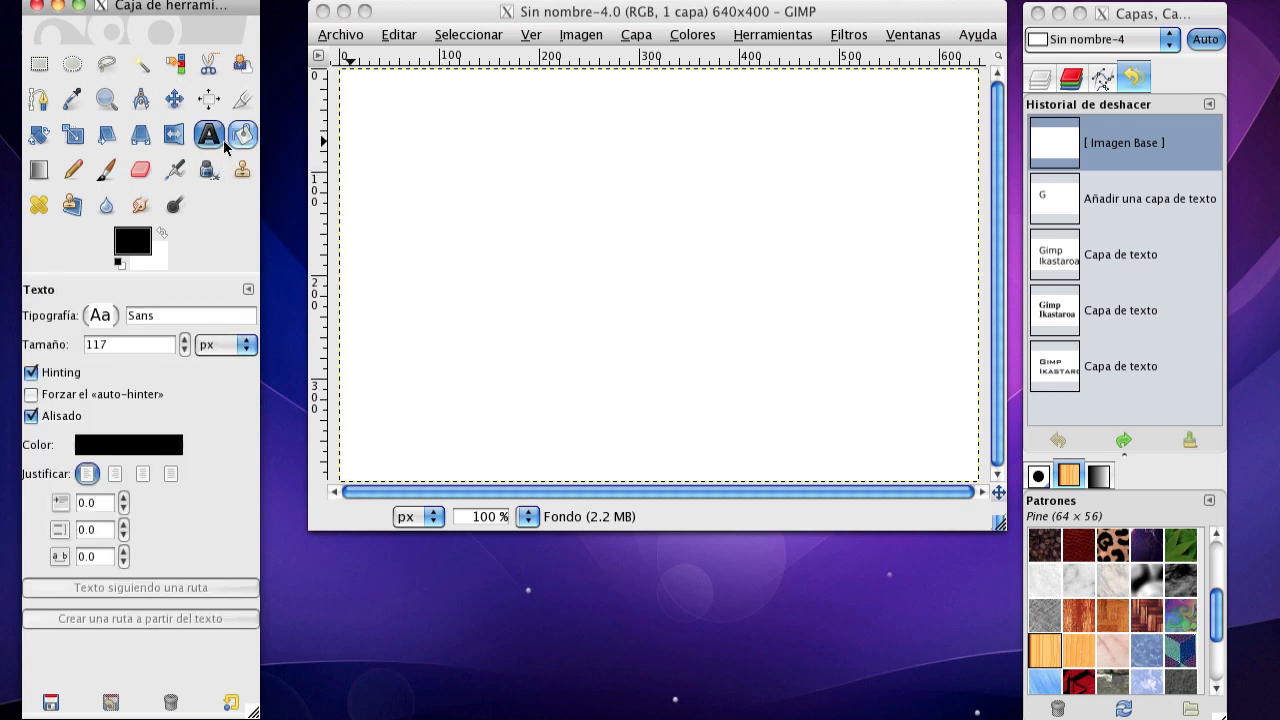
pyautogui.click(456, 148)
pyautogui.click(456, 148)
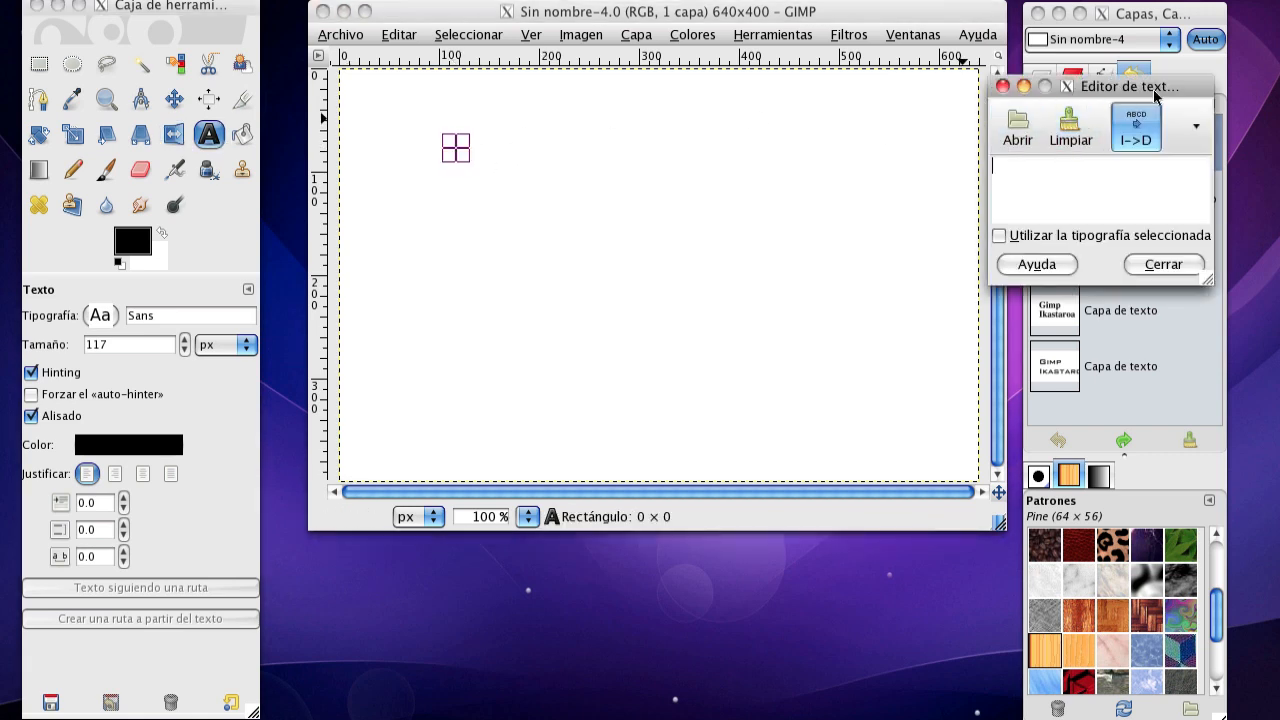
pyautogui.moveTo(1155, 90); pyautogui.dragTo(1045, 128)
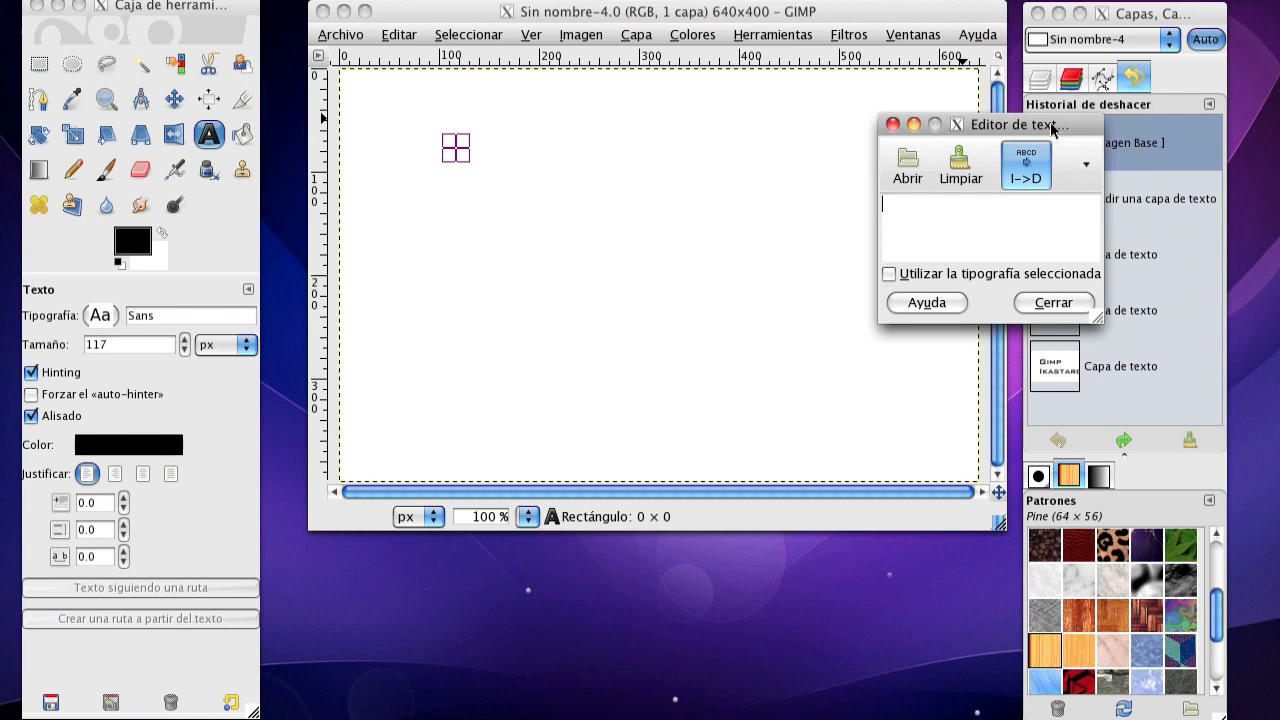
pyautogui.write('G')
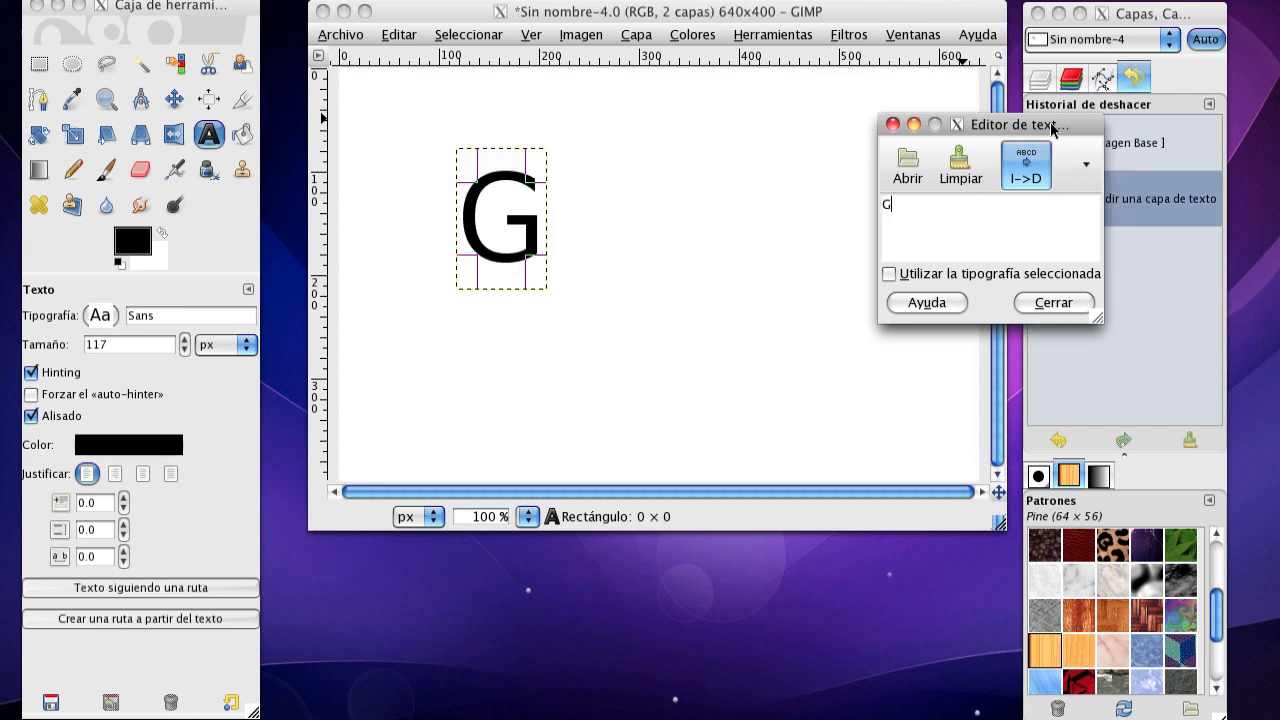
pyautogui.write('imp')
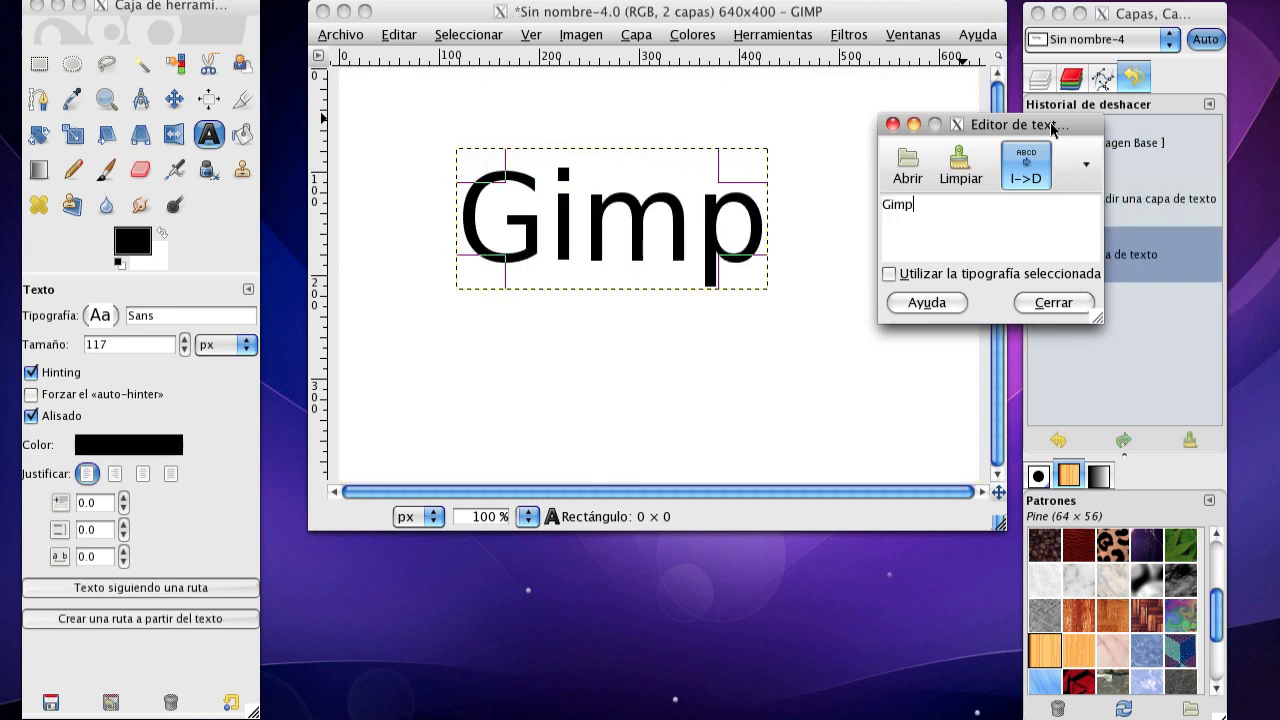
pyautogui.press('BackSpace')
pyautogui.press('Return')
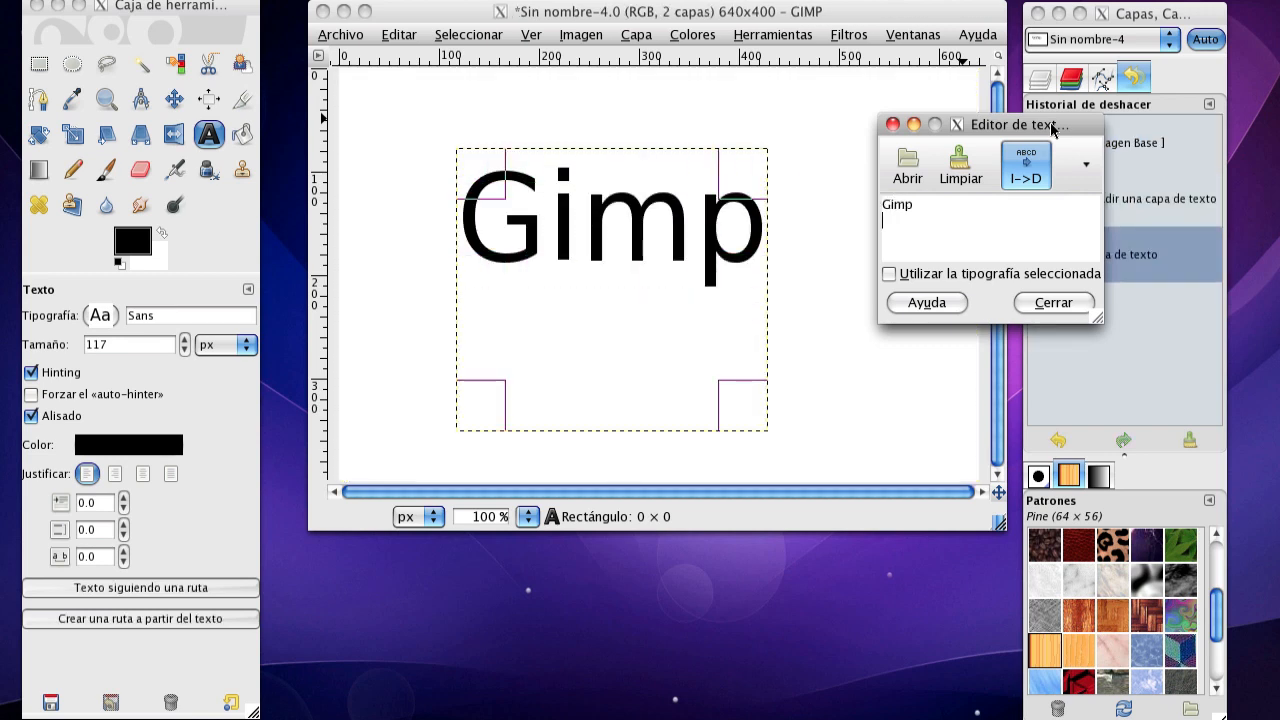
pyautogui.write('Ikastaroa')
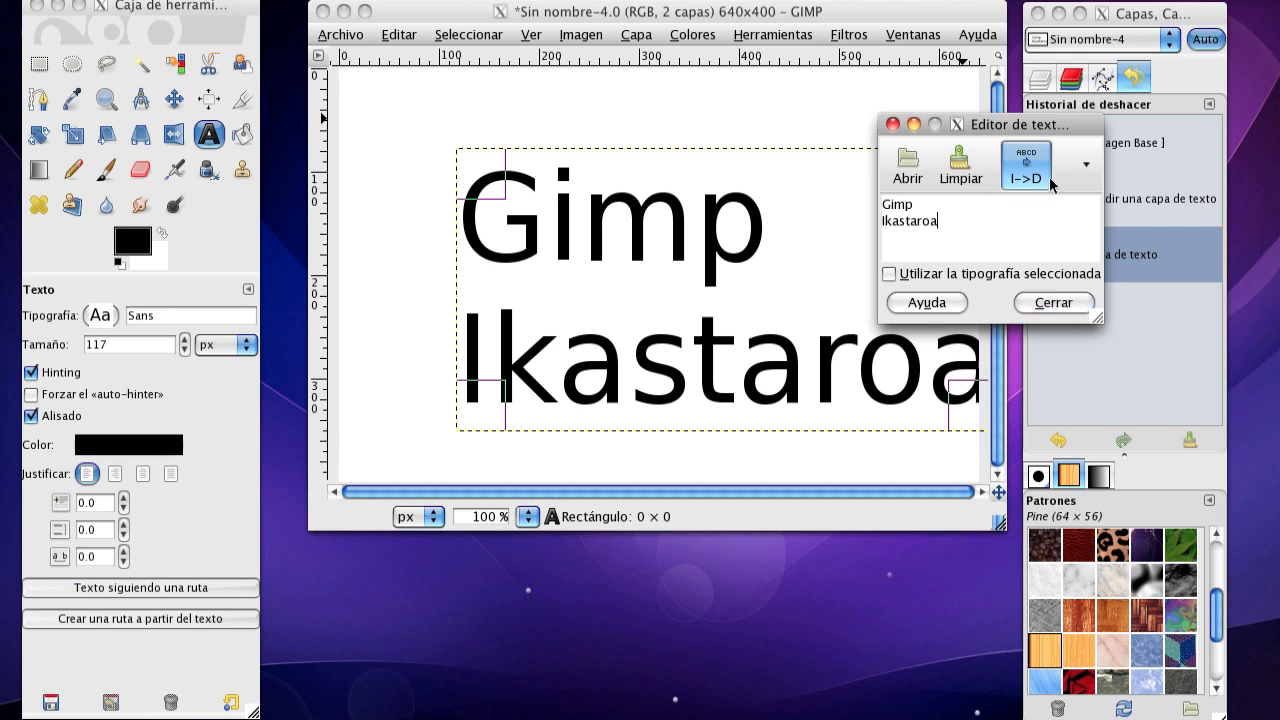
pyautogui.moveTo(1041, 128); pyautogui.dragTo(1203, 116)
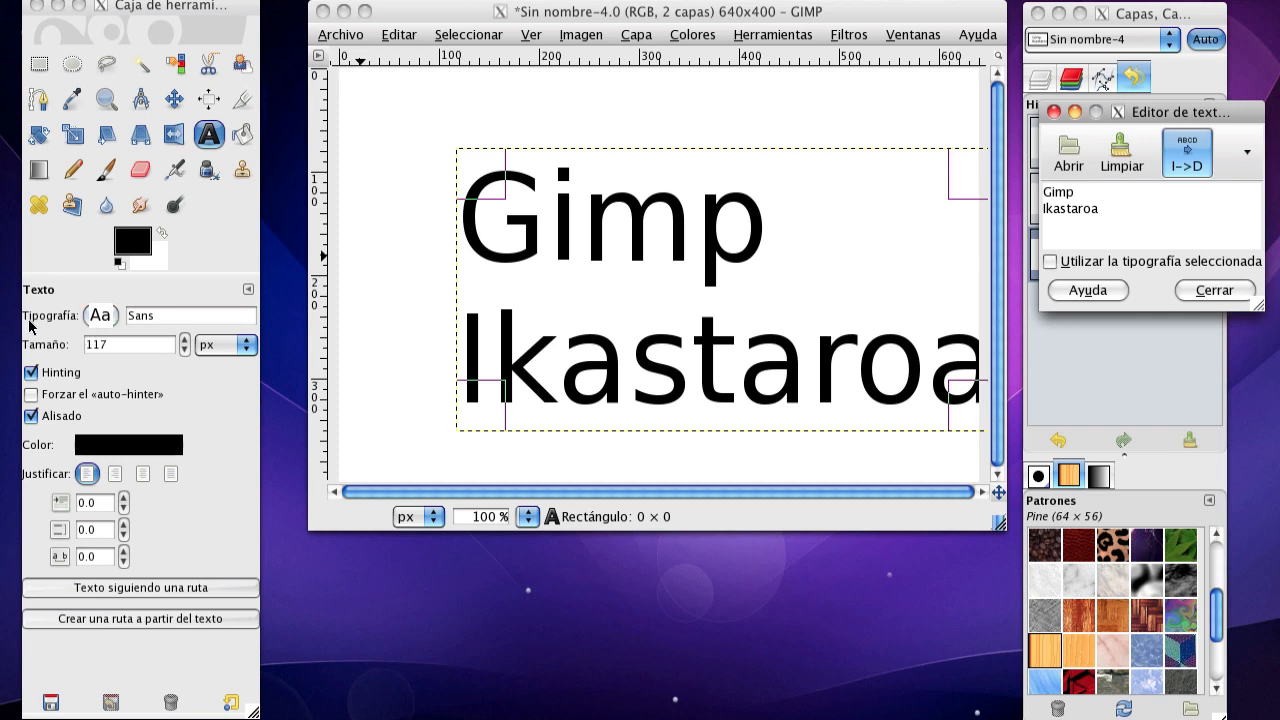
# Try the PilGi font on the two-line text
pyautogui.click(101, 316)
pyautogui.click(101, 316)
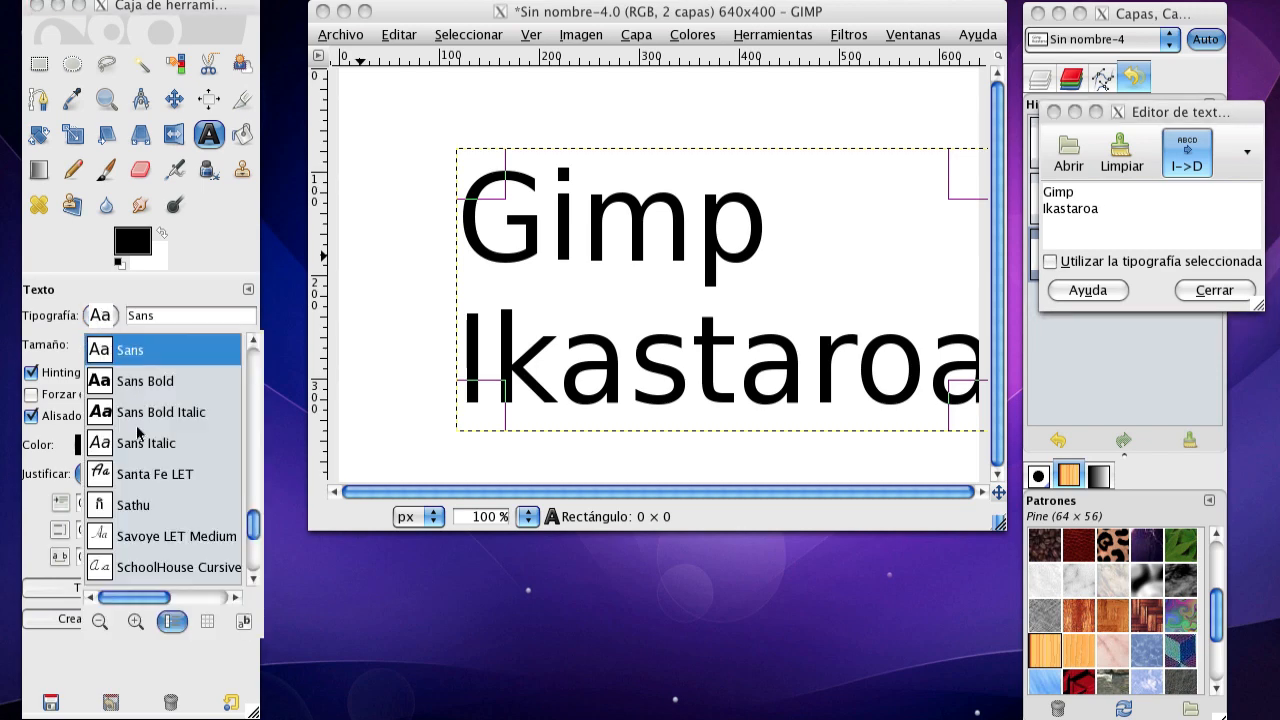
pyautogui.scroll(5, 136, 430)
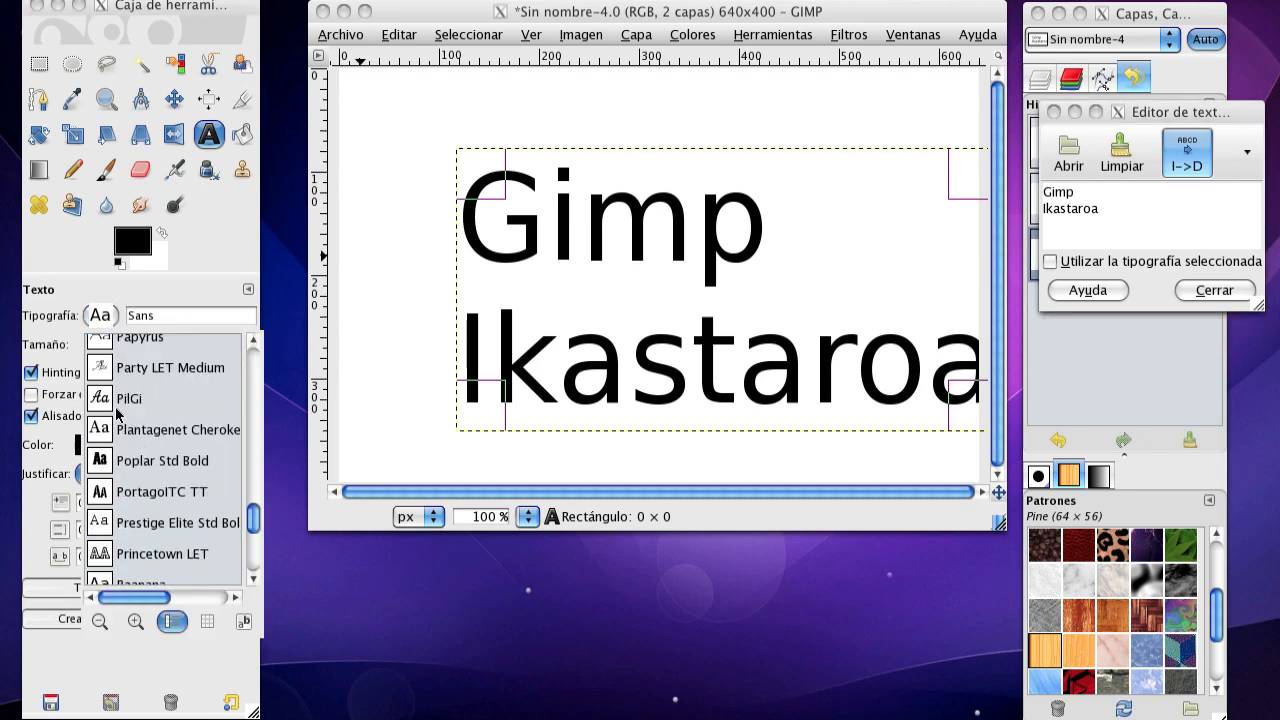
pyautogui.click(110, 400)
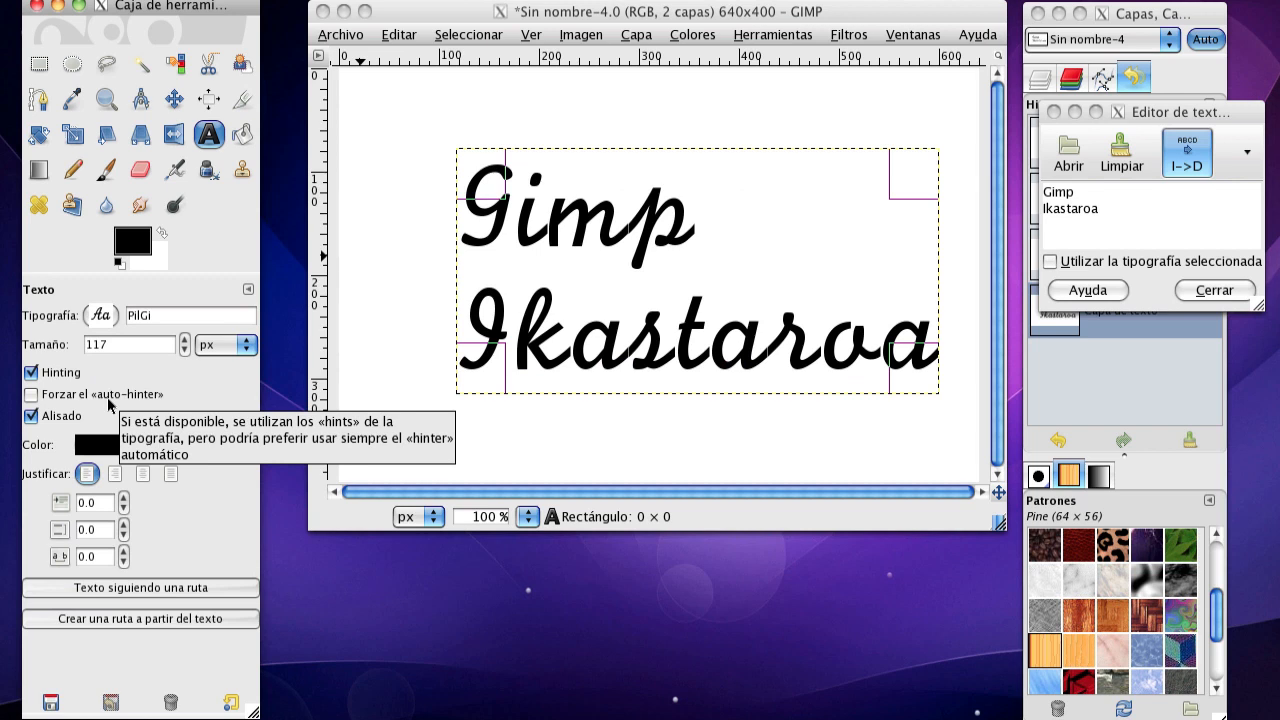
# Set the text's font to Optima Heavy
pyautogui.click(101, 316)
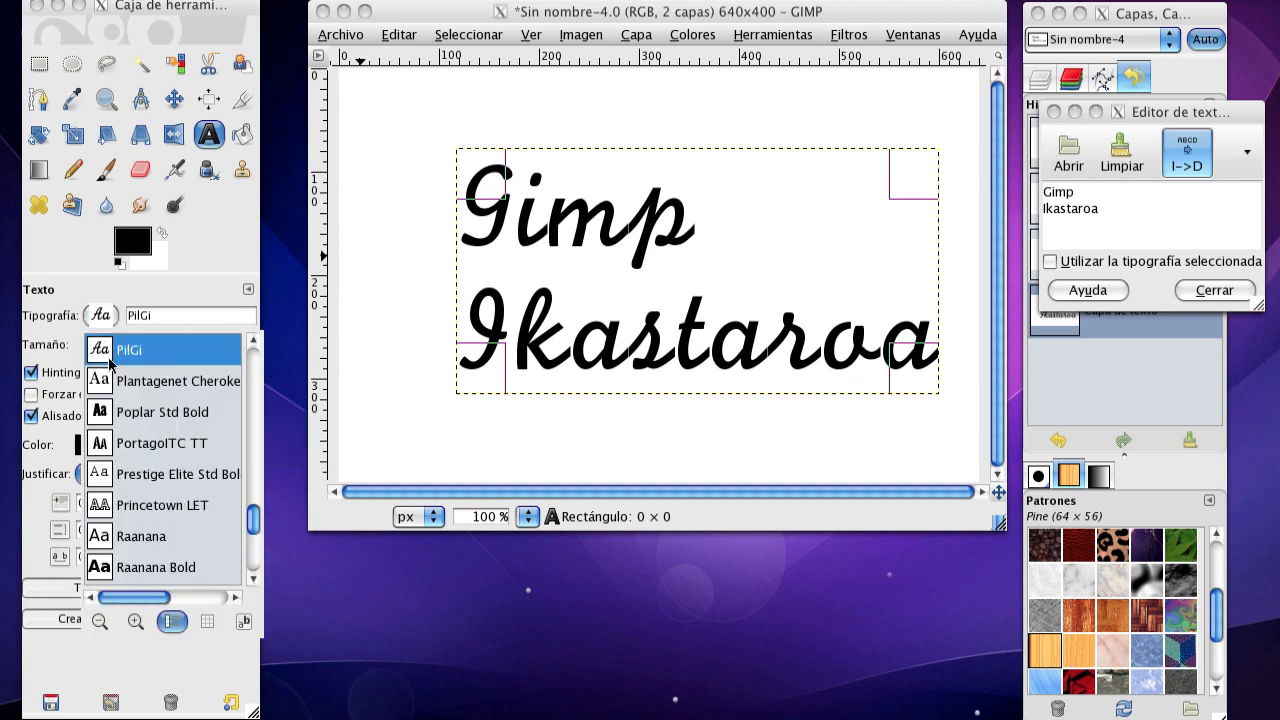
pyautogui.scroll(4, 108, 455)
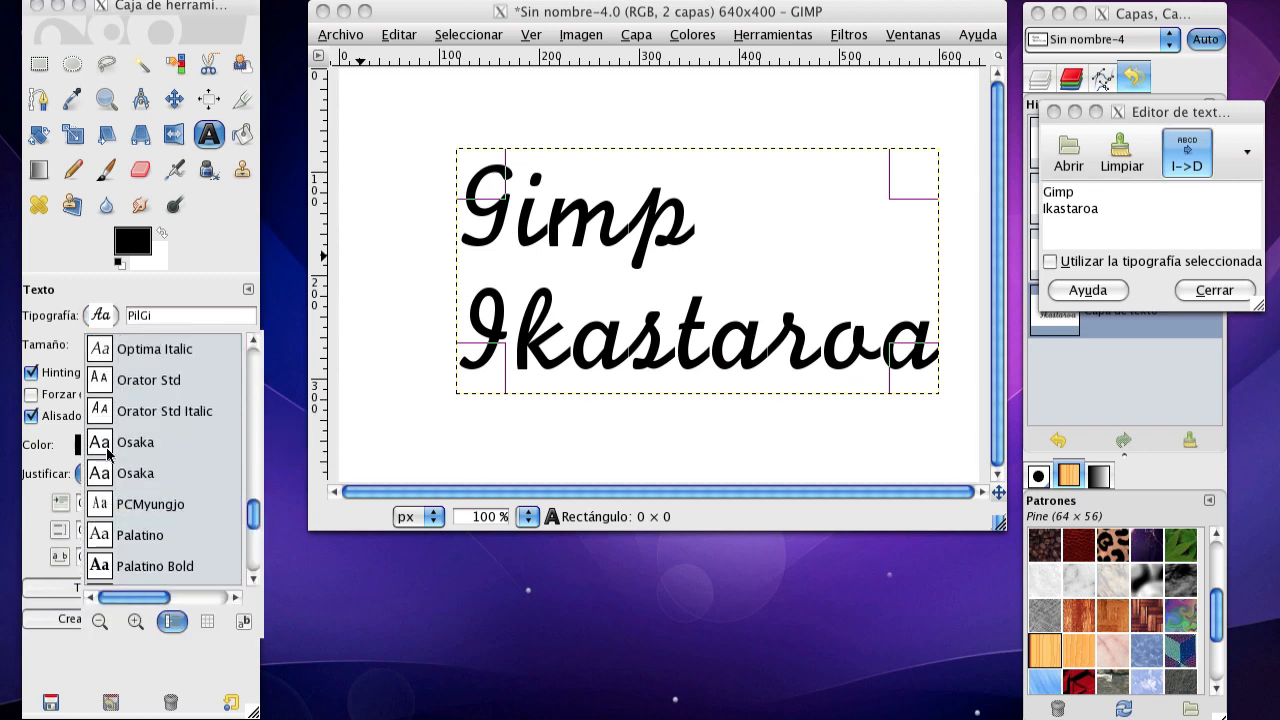
pyautogui.scroll(4, 108, 455)
pyautogui.click(98, 516)
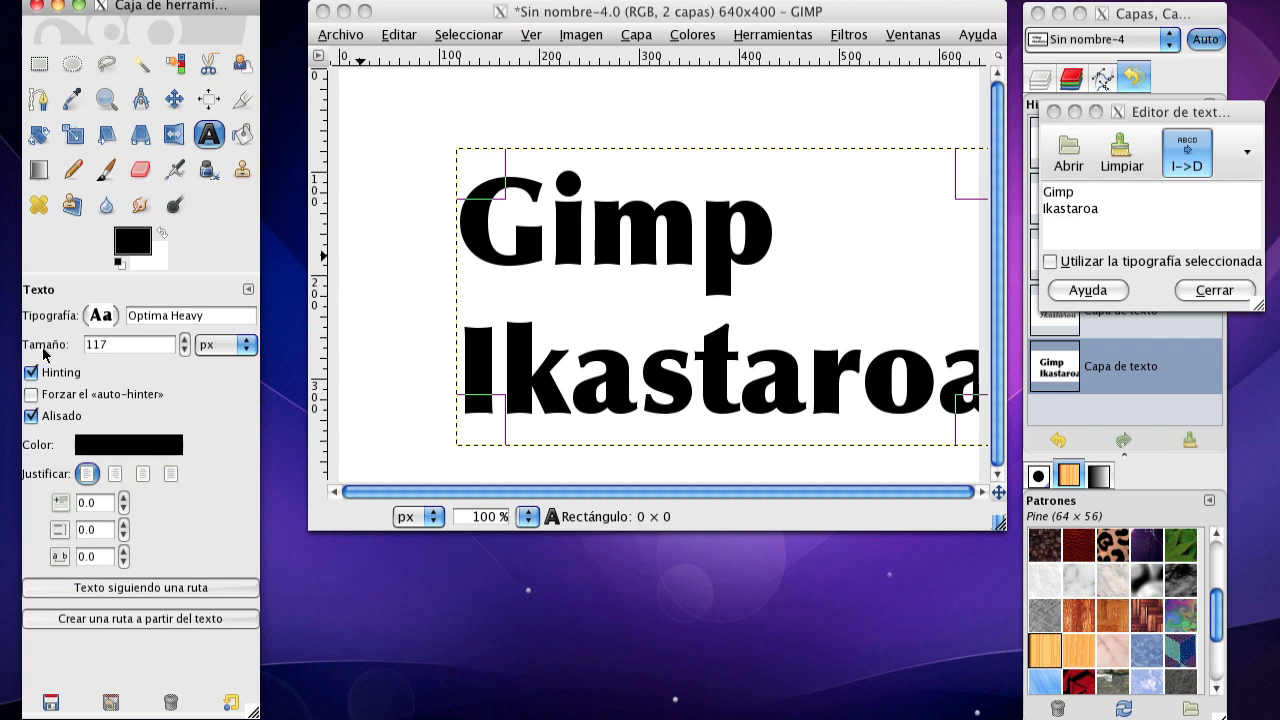
# Try larger and smaller sizes for the text and set its size to 103 px
pyautogui.click(184, 340)
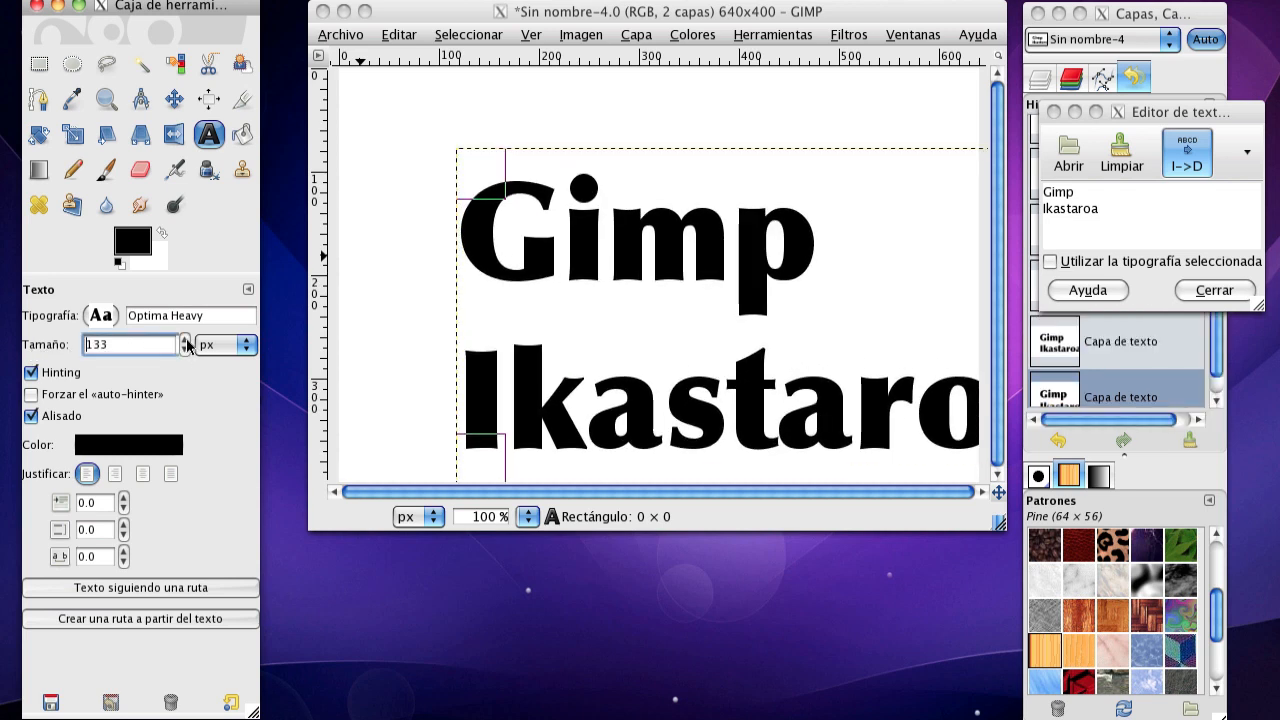
pyautogui.click(184, 349)
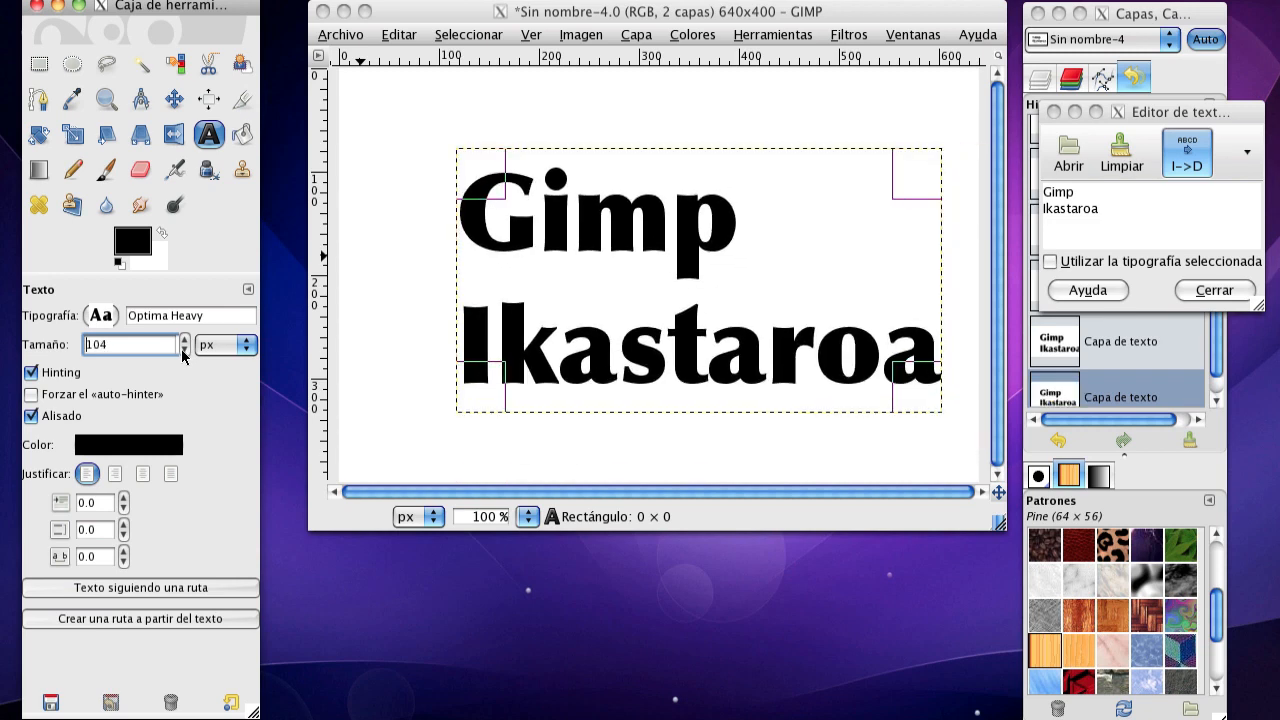
pyautogui.click(185, 341)
pyautogui.click(185, 341)
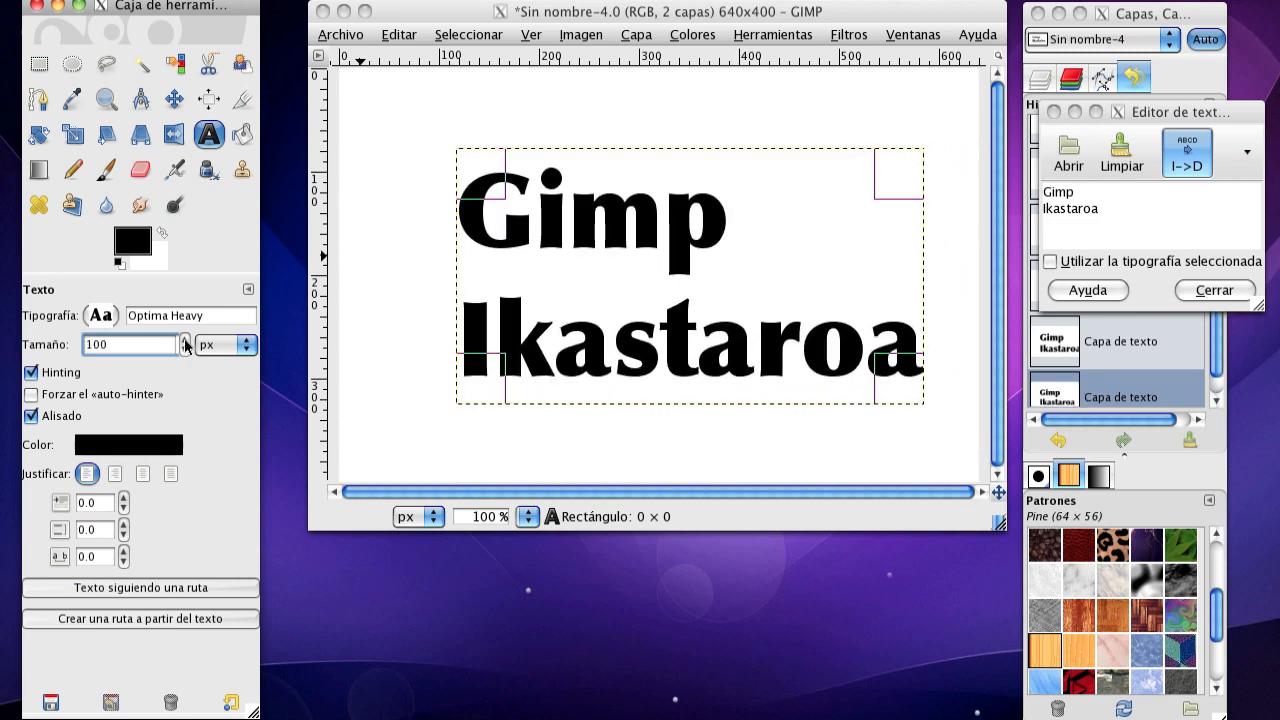
pyautogui.click(185, 341)
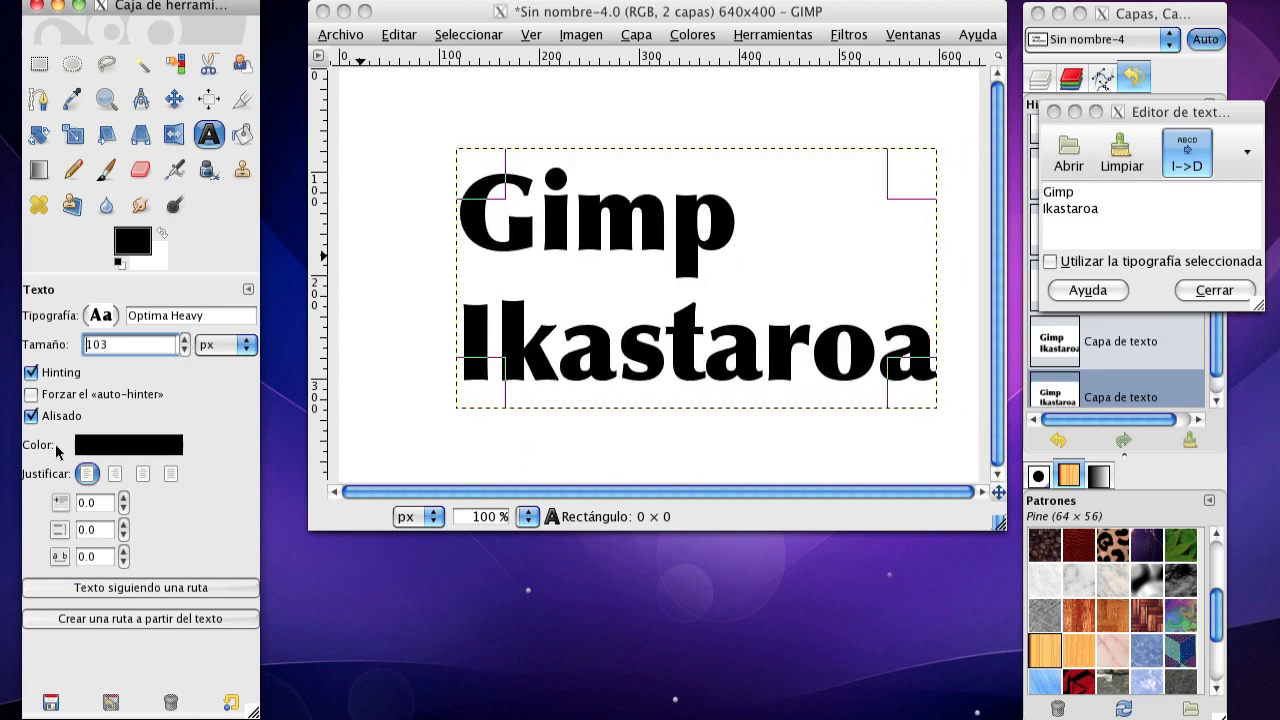
# Set the text color to red, f61616
pyautogui.click(90, 451)
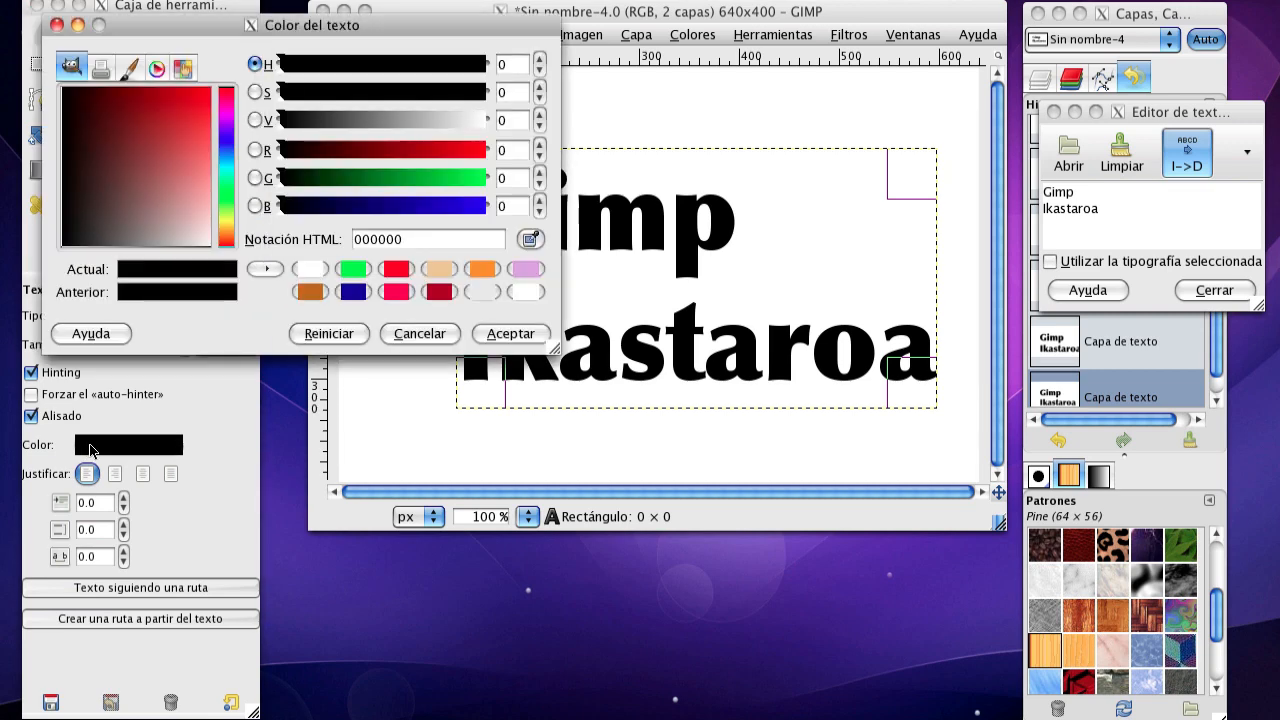
pyautogui.moveTo(186, 152); pyautogui.dragTo(201, 93)
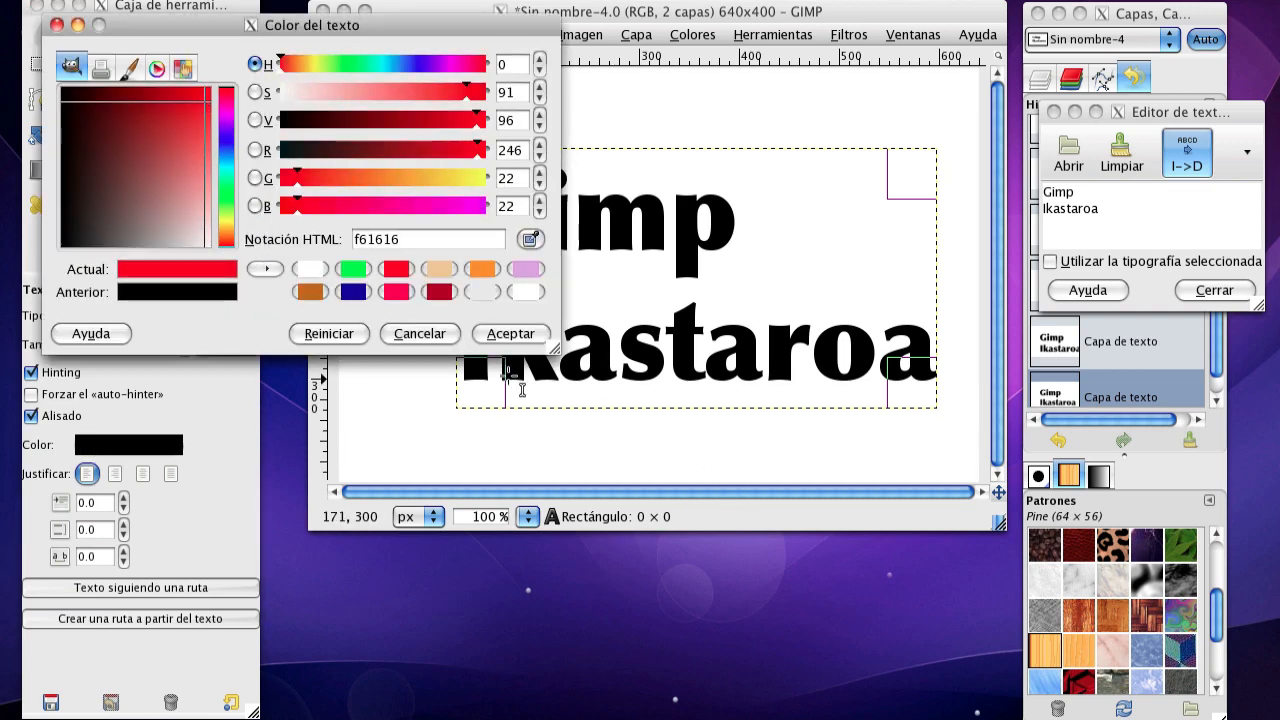
pyautogui.click(510, 333)
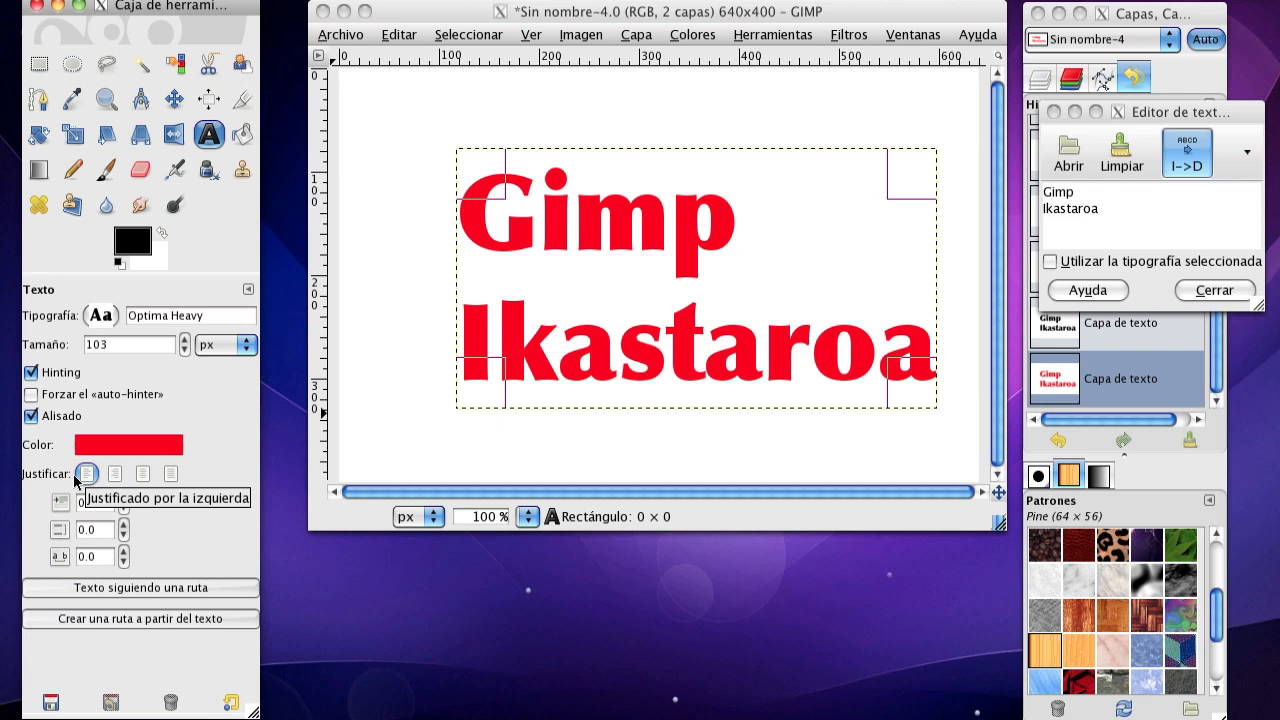
# Try right, centered and filled justification on the two text lines and settle on centered
pyautogui.click(115, 474)
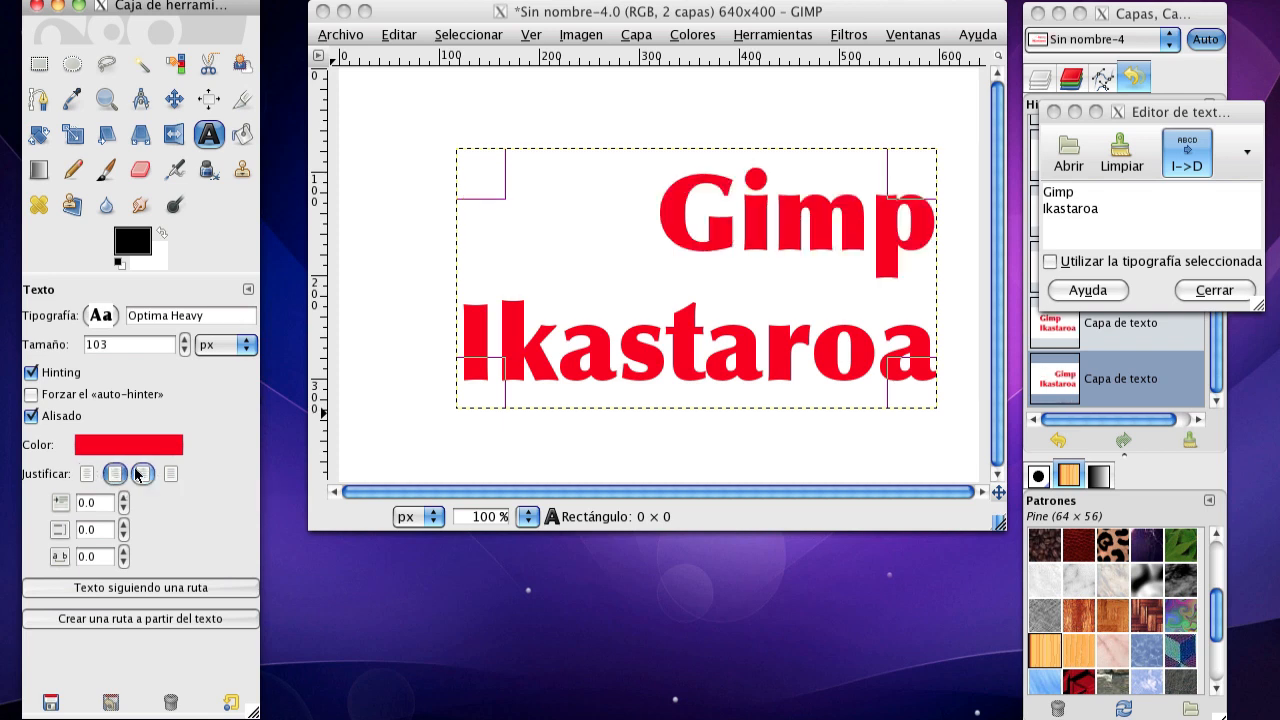
pyautogui.click(143, 474)
pyautogui.click(171, 474)
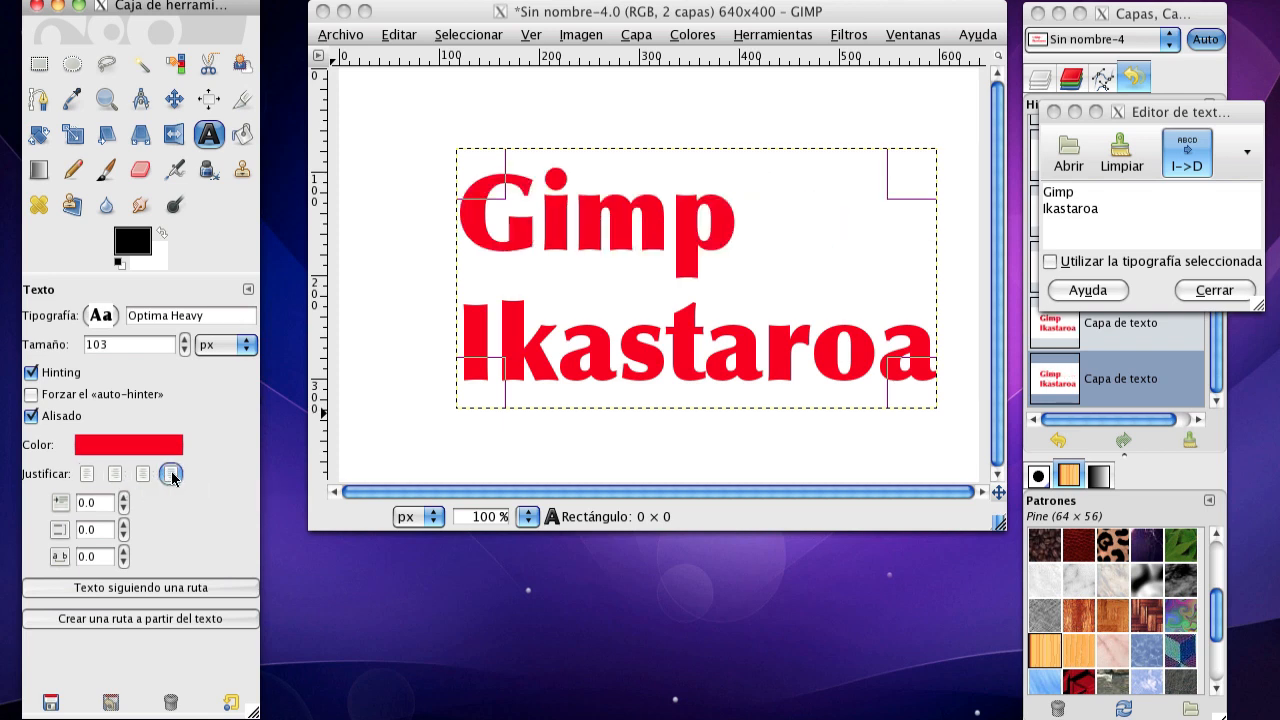
pyautogui.click(149, 472)
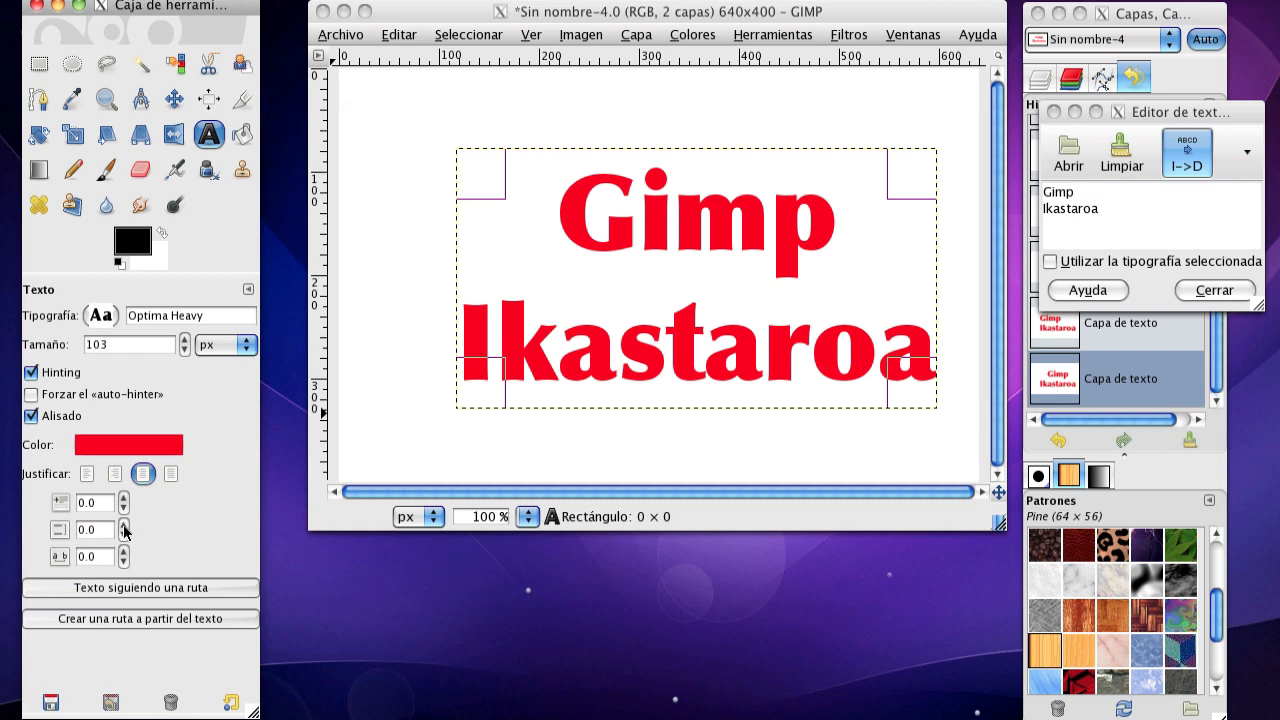
# Tighten the gap between the two text lines by setting the line spacing to -40
pyautogui.scroll(19, 125, 531)
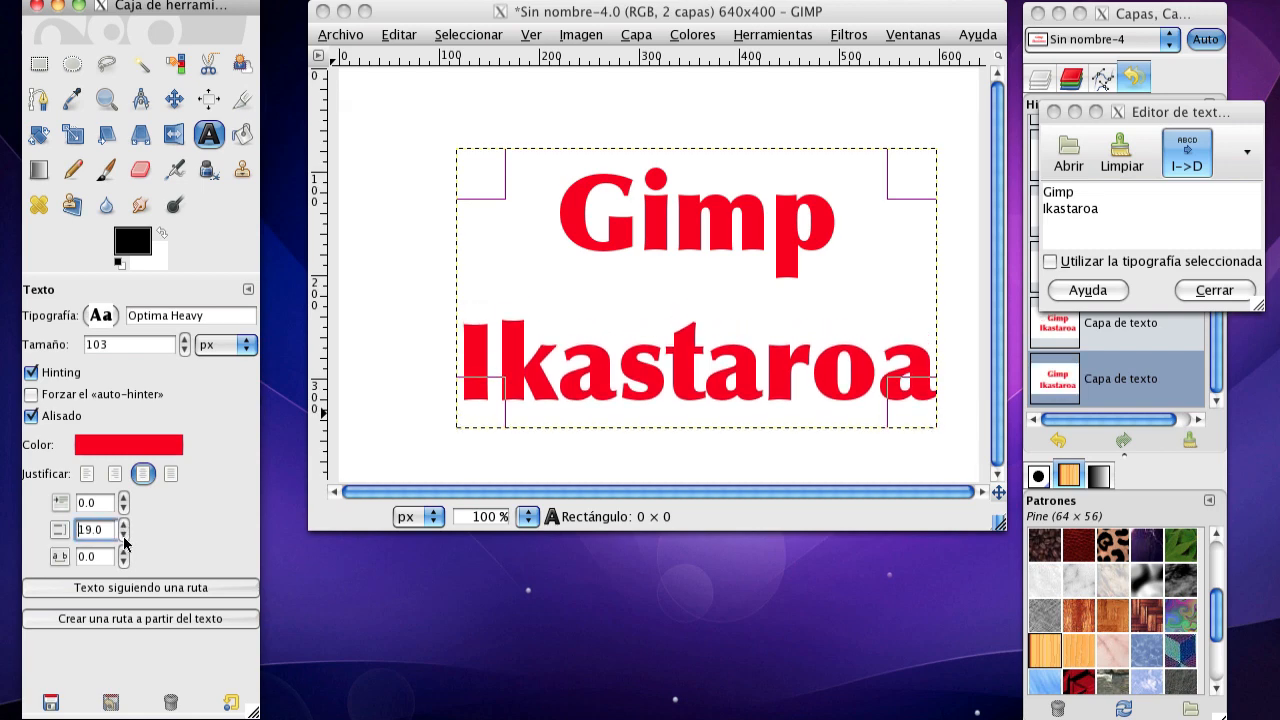
pyautogui.scroll(-20, 125, 541)
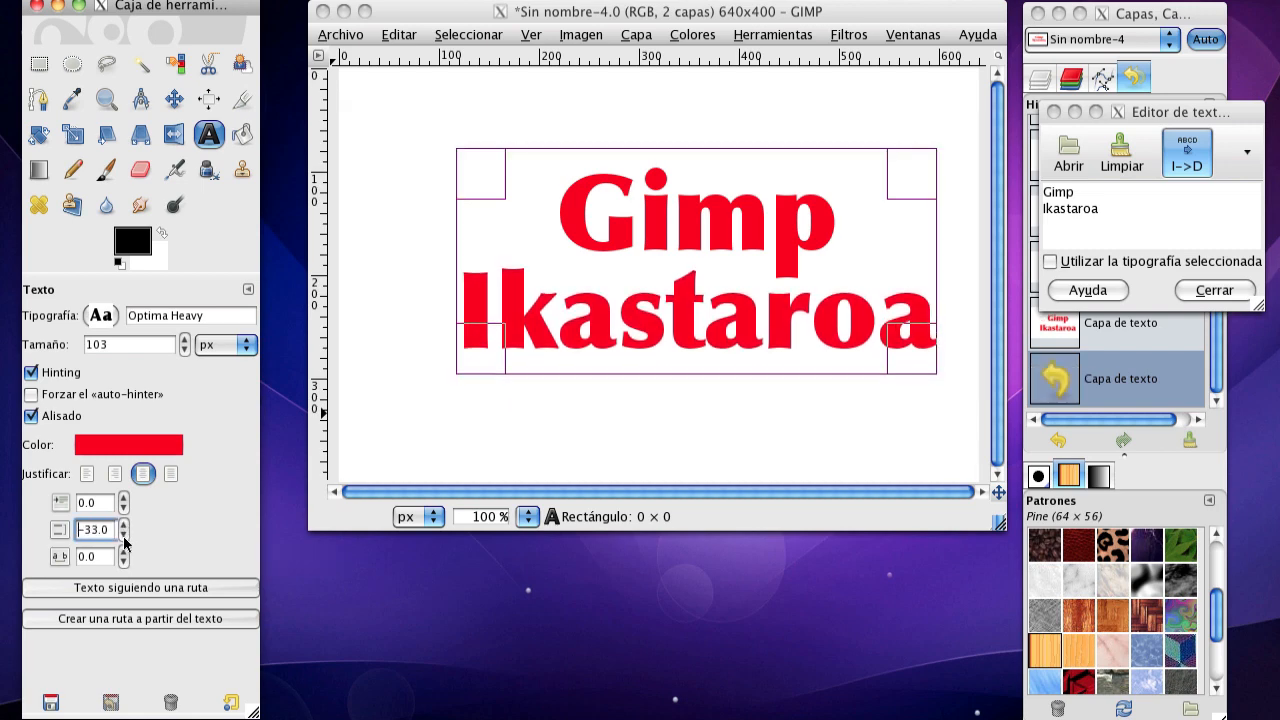
pyautogui.scroll(-7, 125, 541)
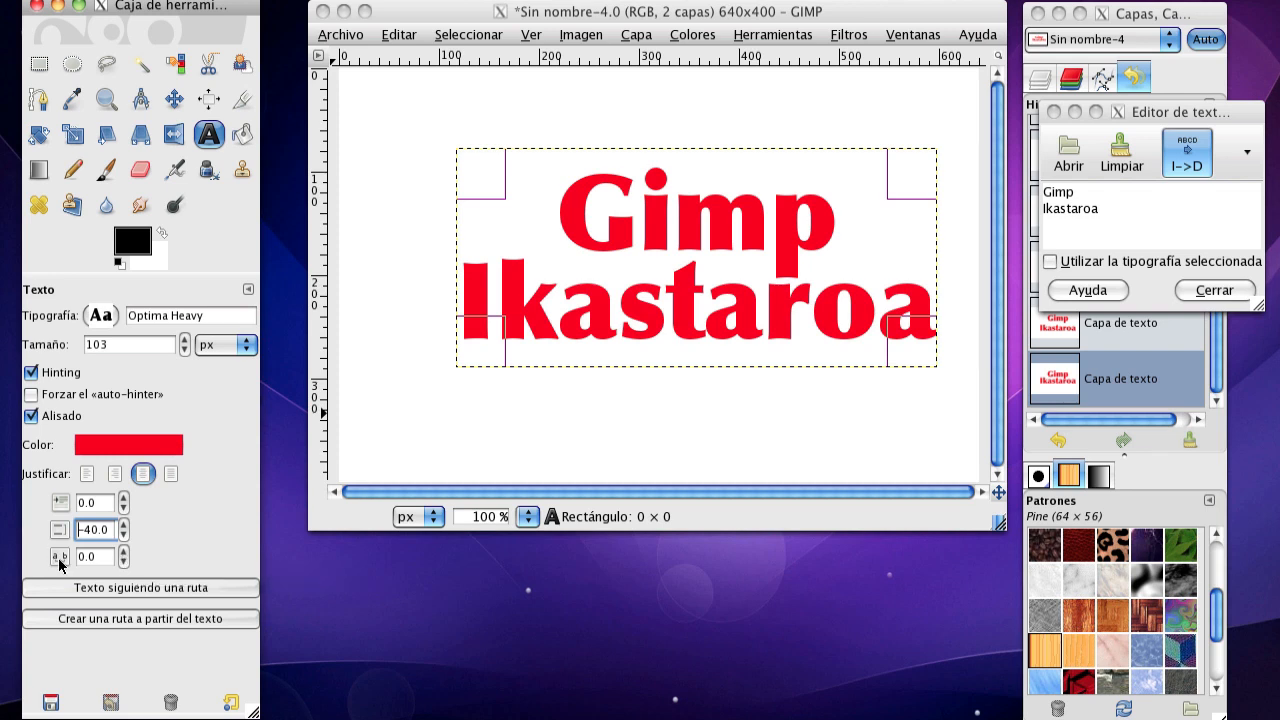
# Try wider and tighter letter spacing on the text, between 24 and -25, and return it to 0
pyautogui.click(123, 552)
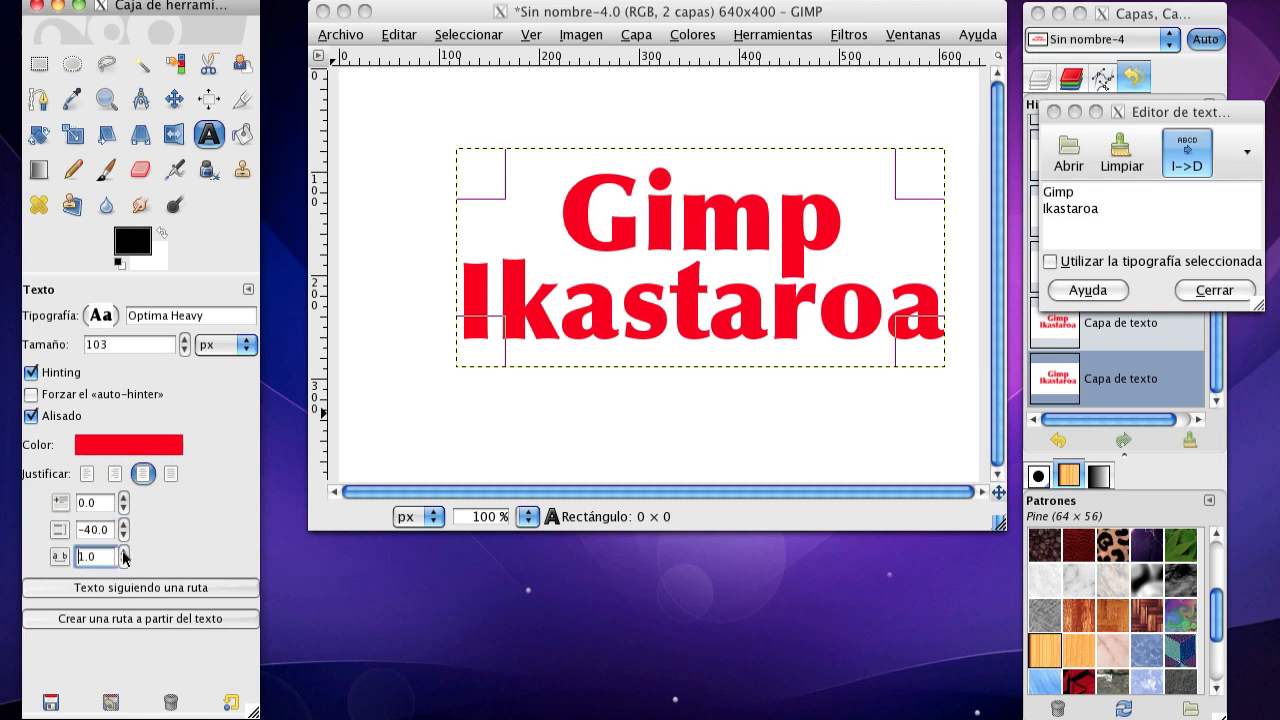
pyautogui.click(123, 553)
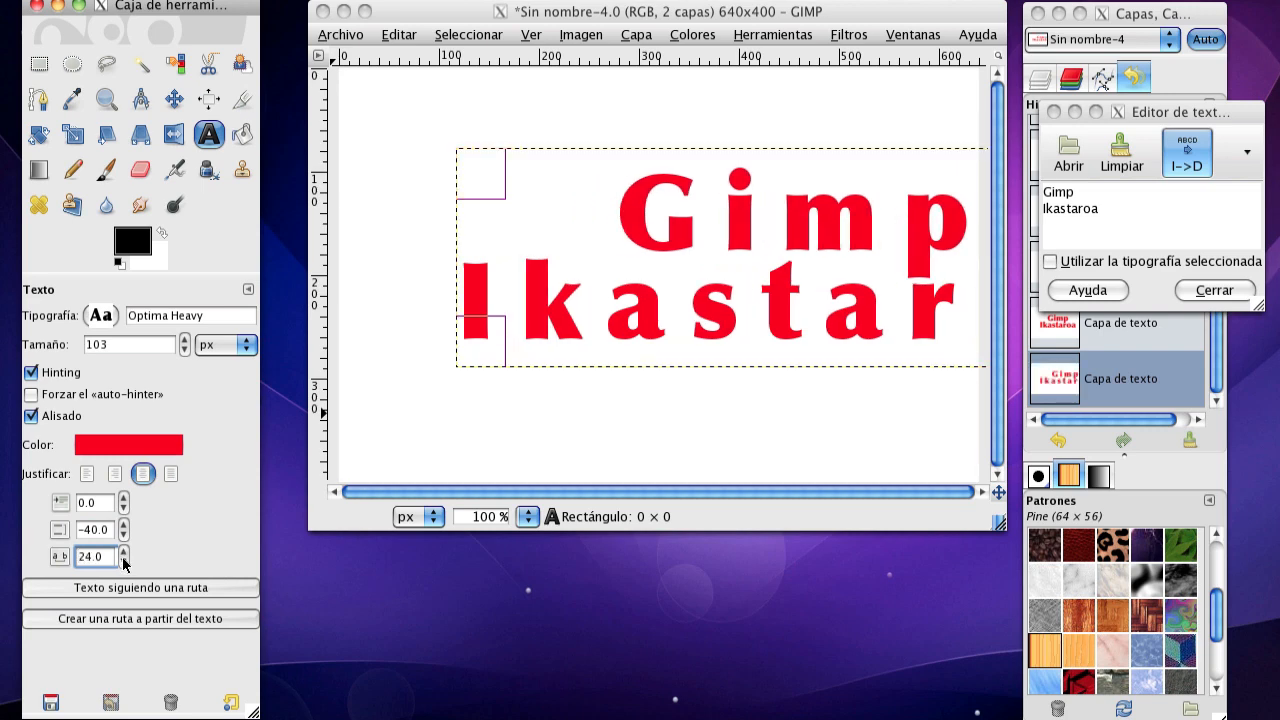
pyautogui.click(123, 562)
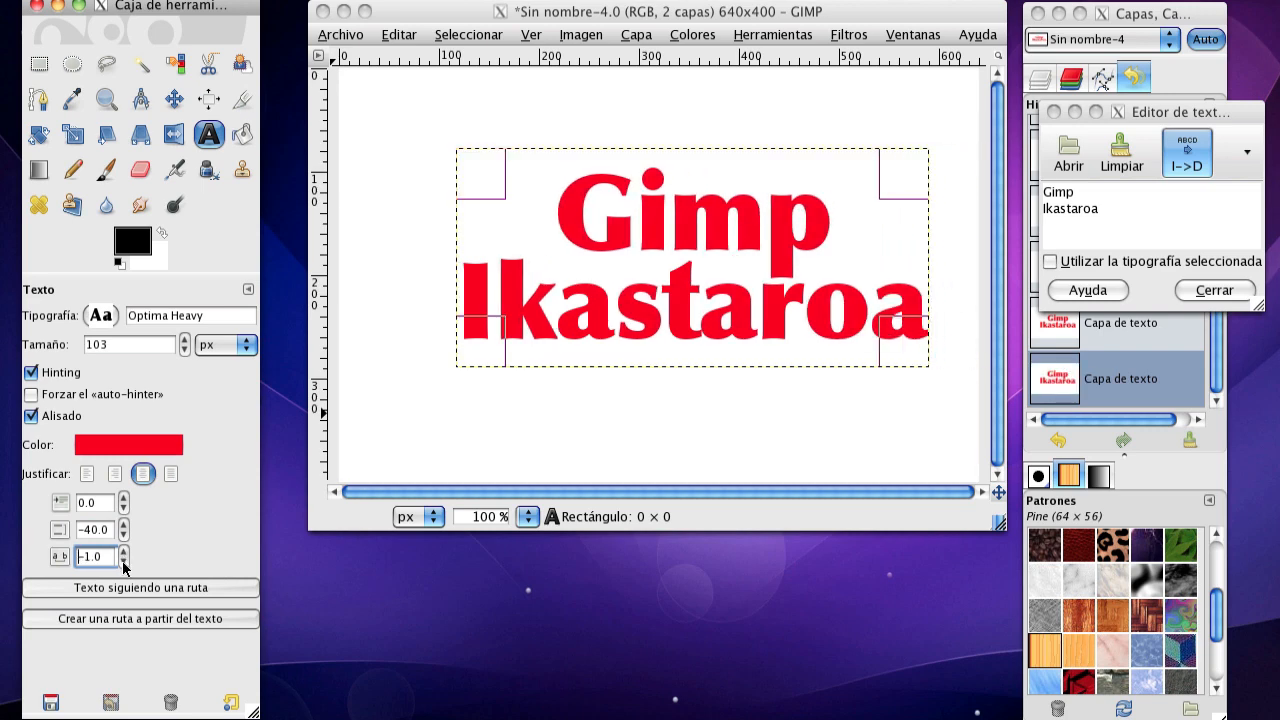
pyautogui.click(124, 563)
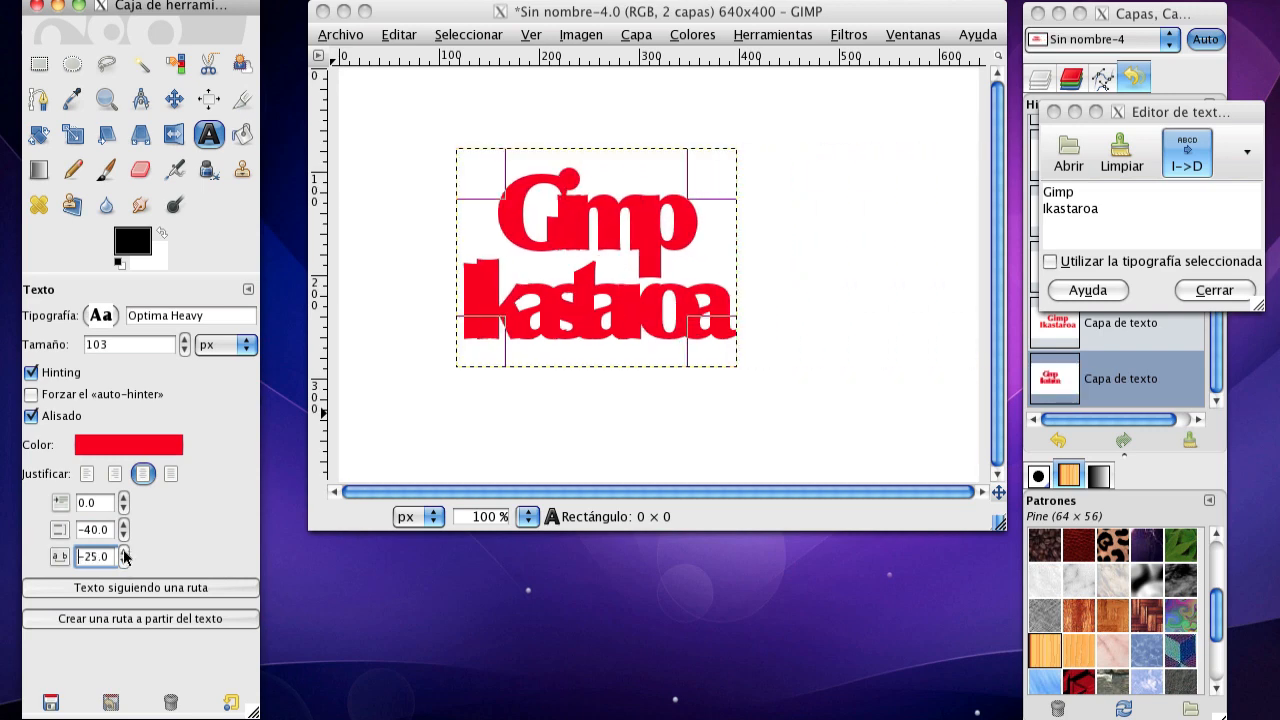
pyautogui.click(124, 552)
pyautogui.click(124, 552)
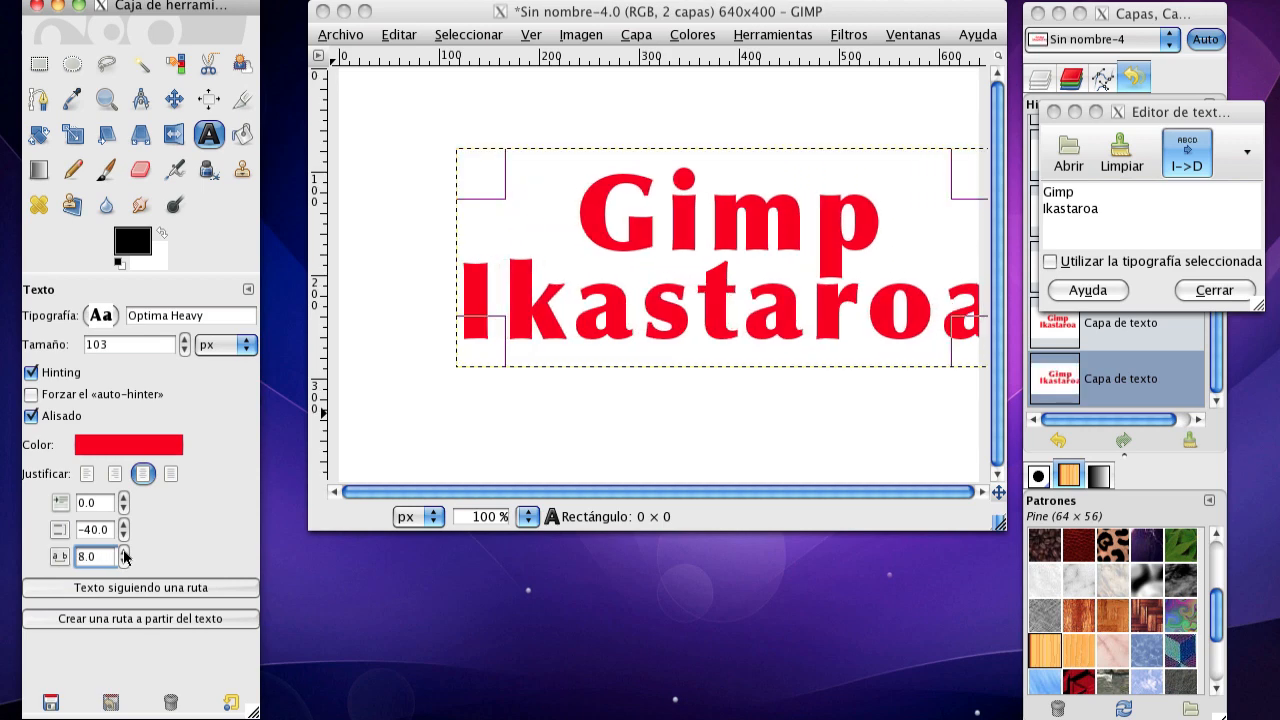
pyautogui.click(124, 562)
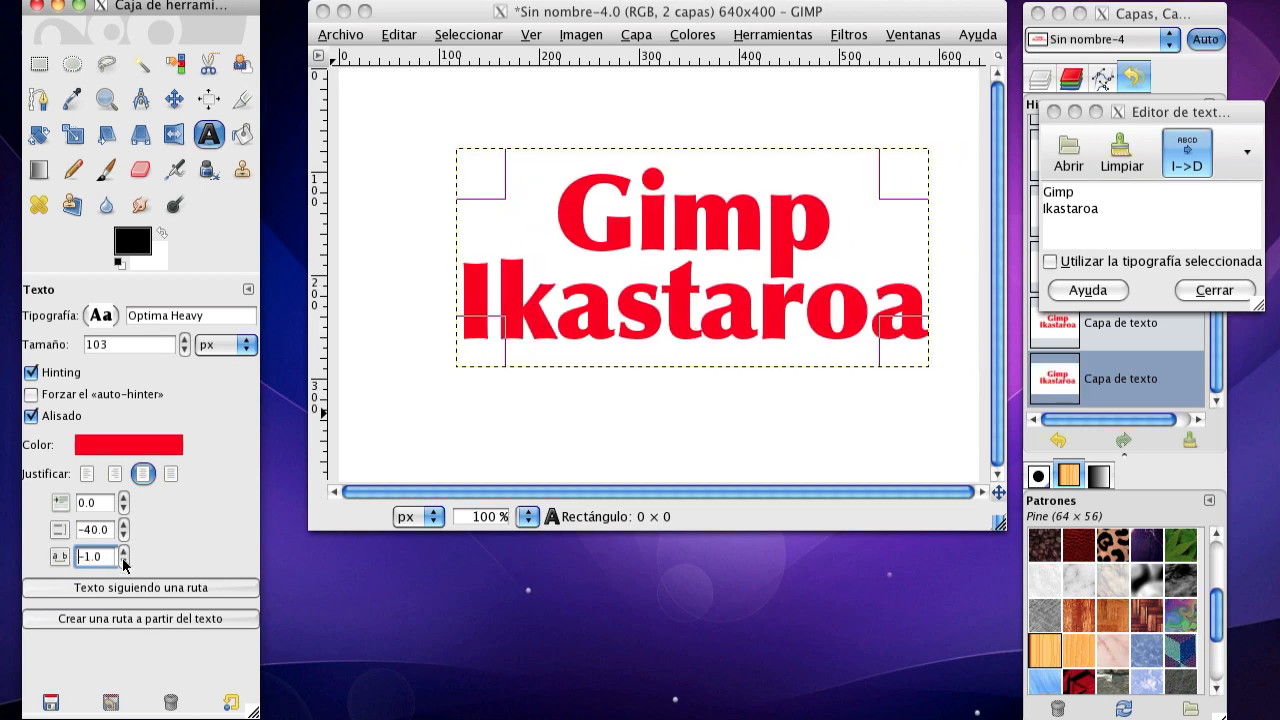
pyautogui.click(124, 552)
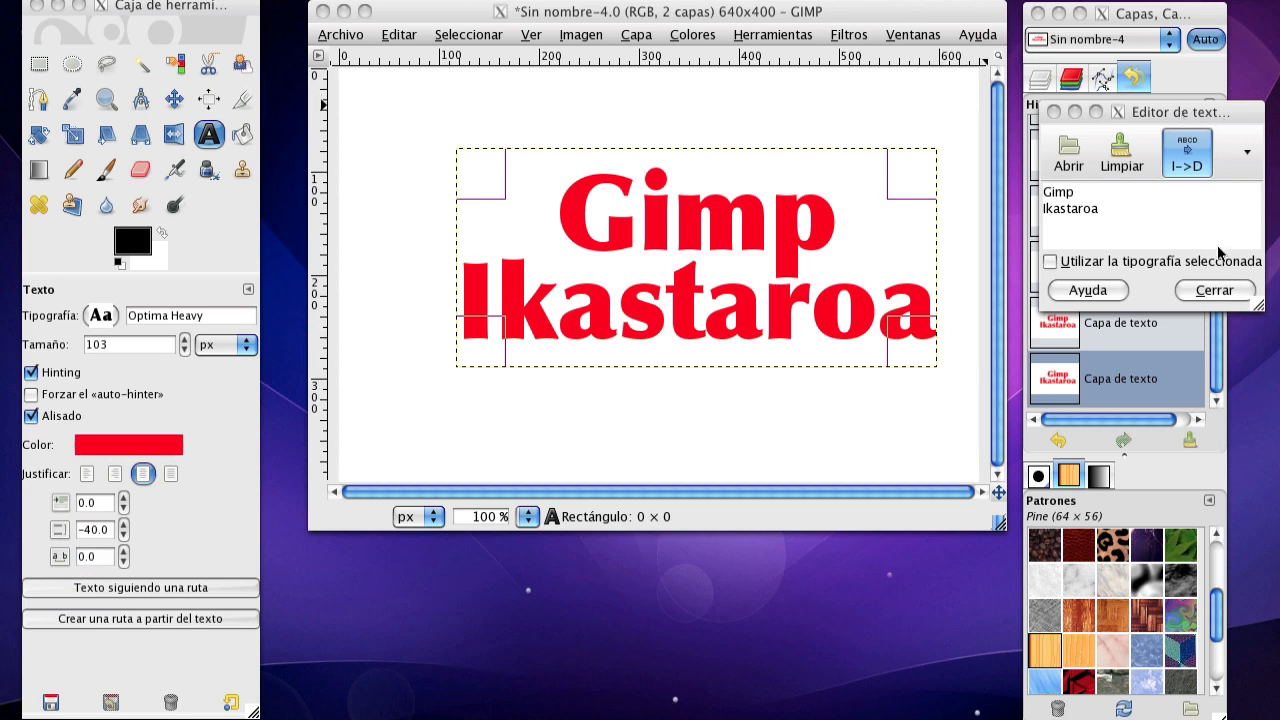
# Close the text editor, keeping the formatted text layer
pyautogui.click(1213, 290)
pyautogui.click(1213, 290)
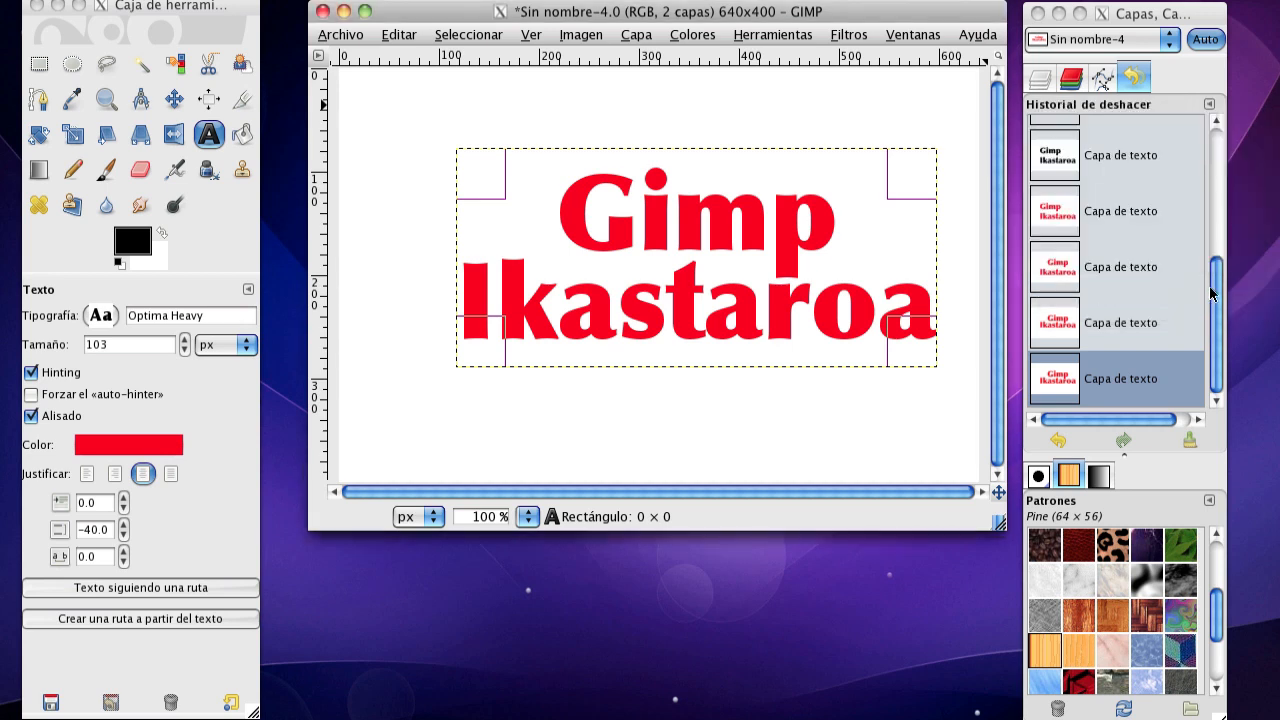
# Show the layer list, compare the Fondo and Gimp text layers, and open and close the text layer's editor
pyautogui.click(1040, 88)
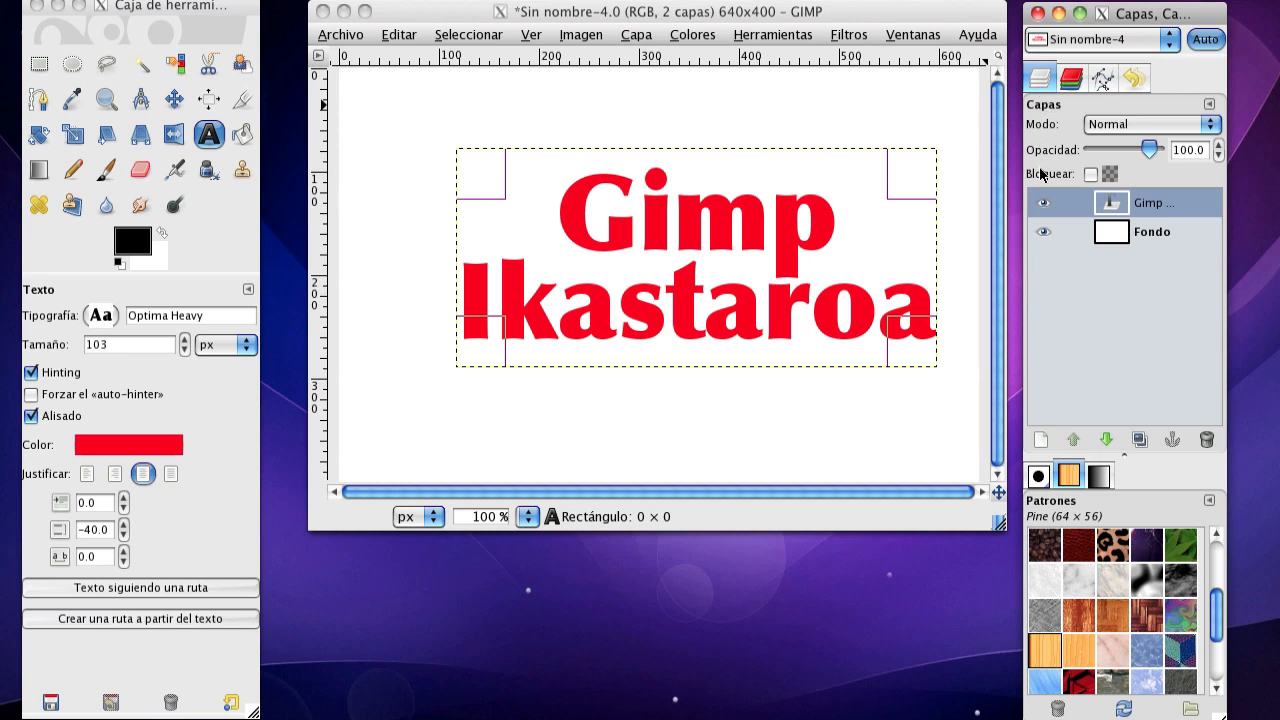
pyautogui.click(1108, 232)
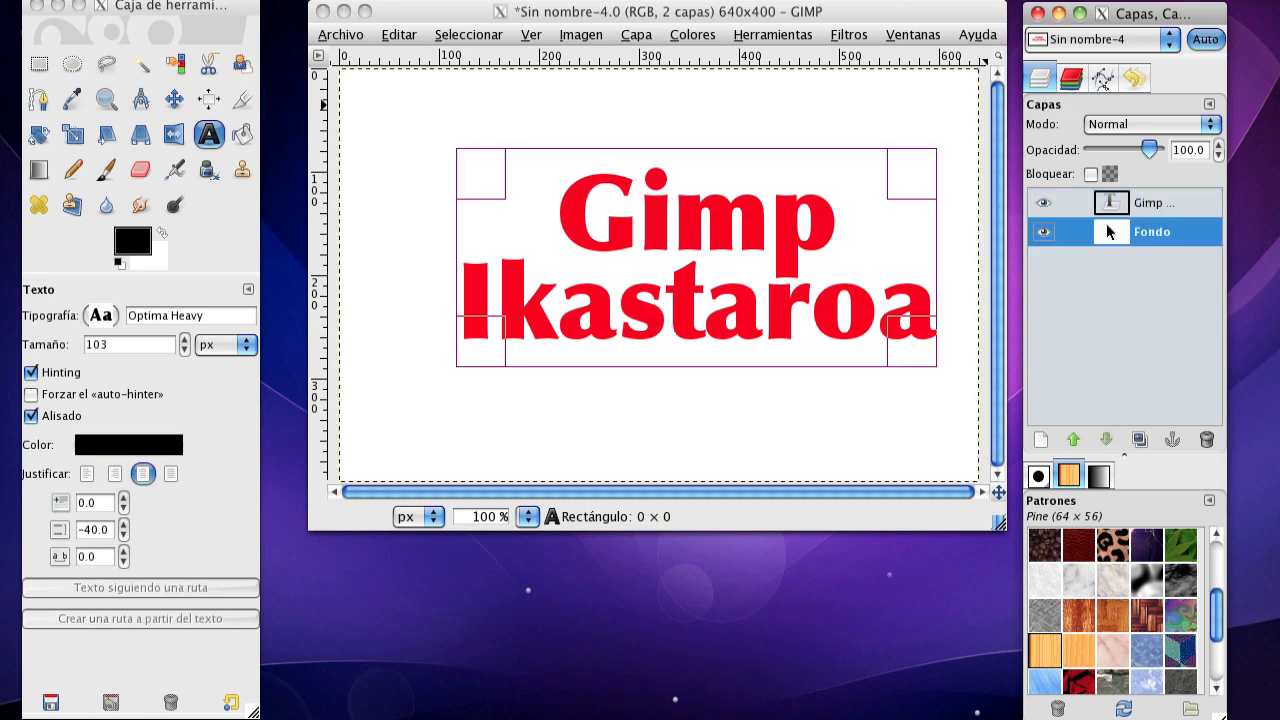
pyautogui.click(1122, 207)
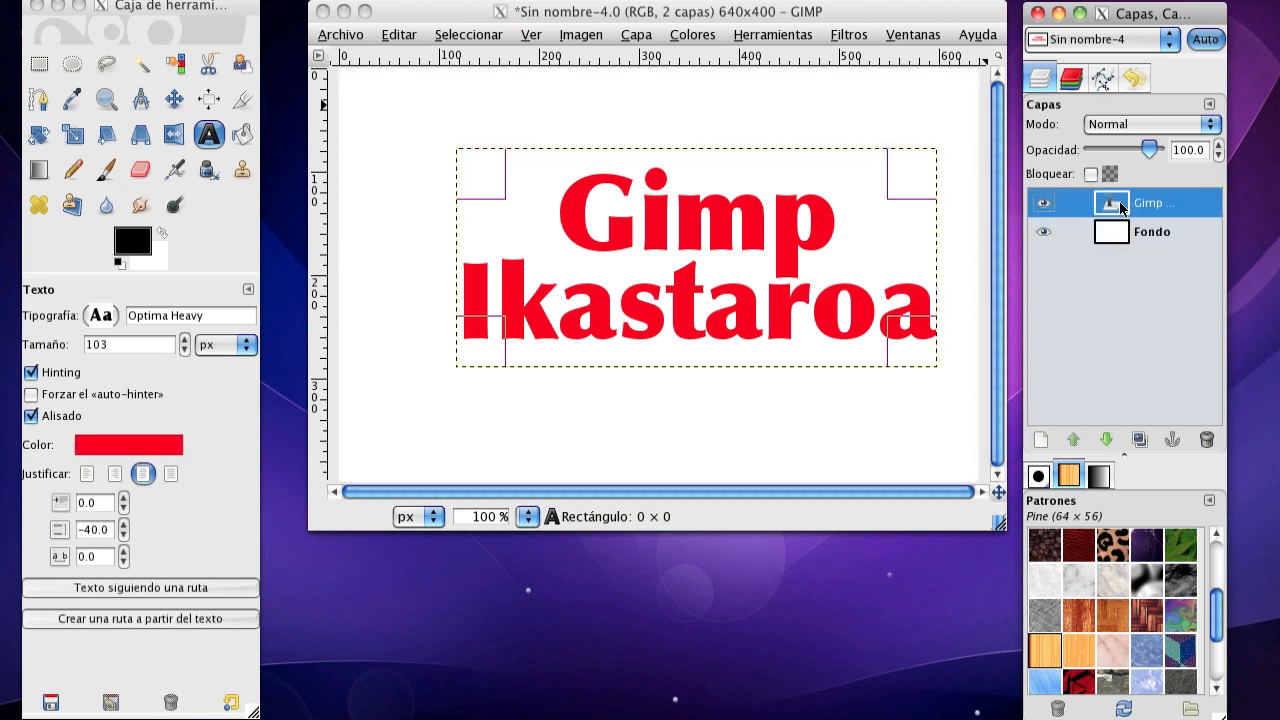
pyautogui.doubleClick(1122, 207)
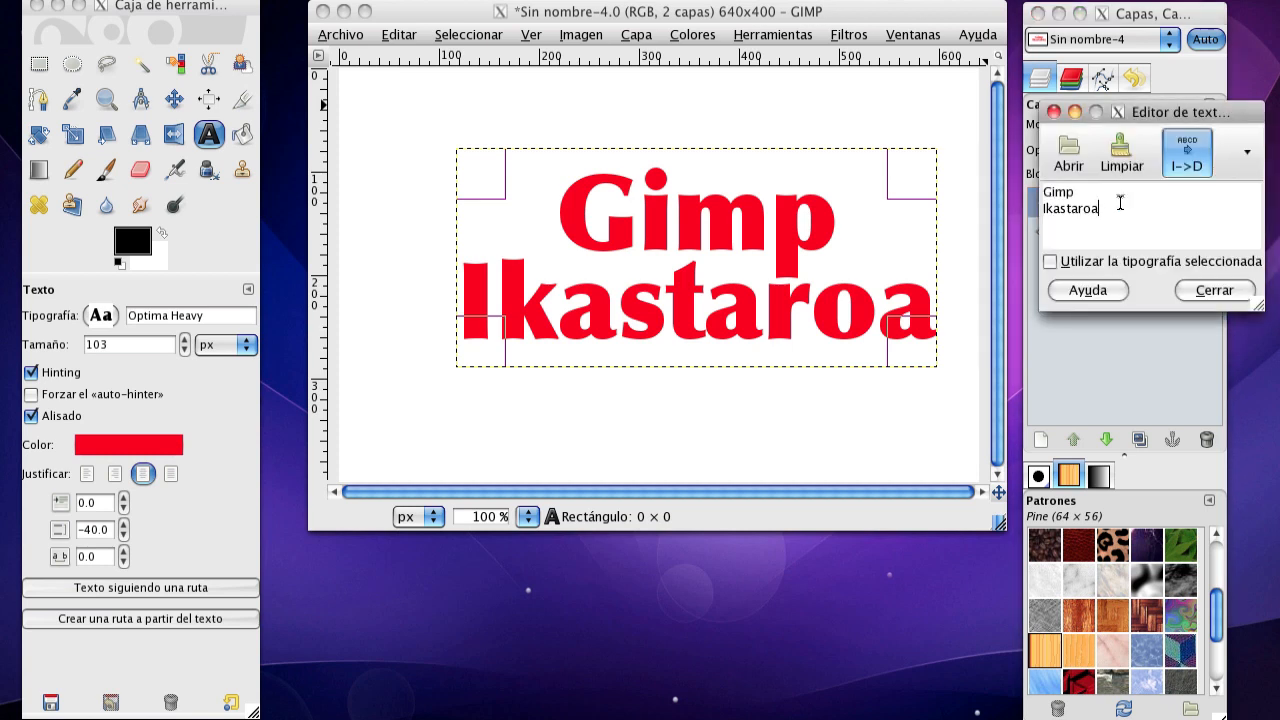
pyautogui.click(1184, 288)
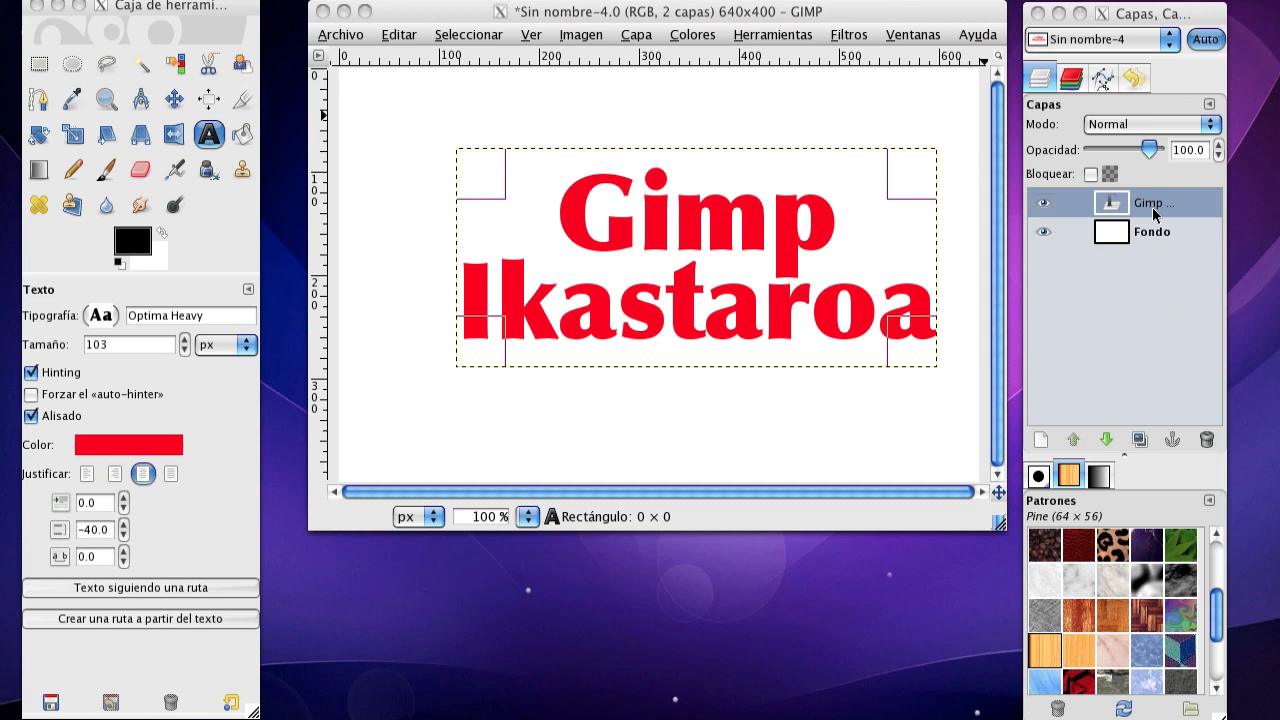
# Scale the text layer proportionally from its lower-left corner to 563 x 248 pixels
pyautogui.click(73, 135)
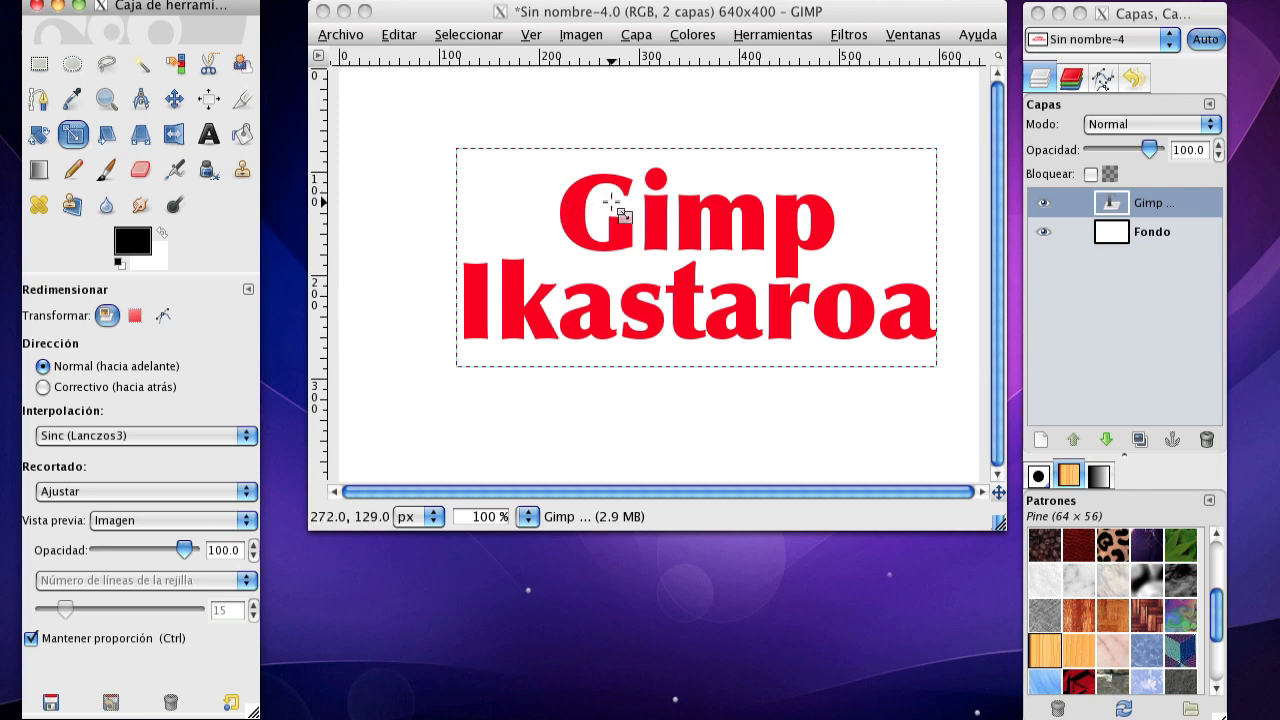
pyautogui.click(612, 232)
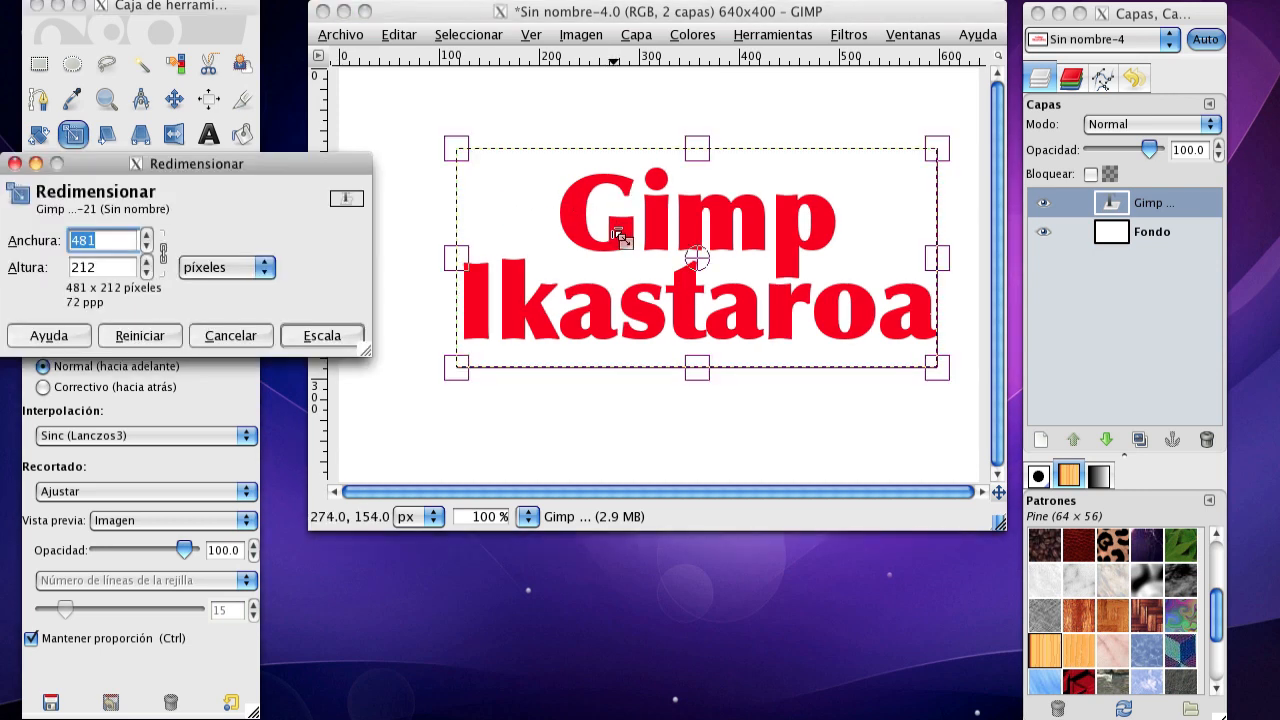
pyautogui.click(466, 366)
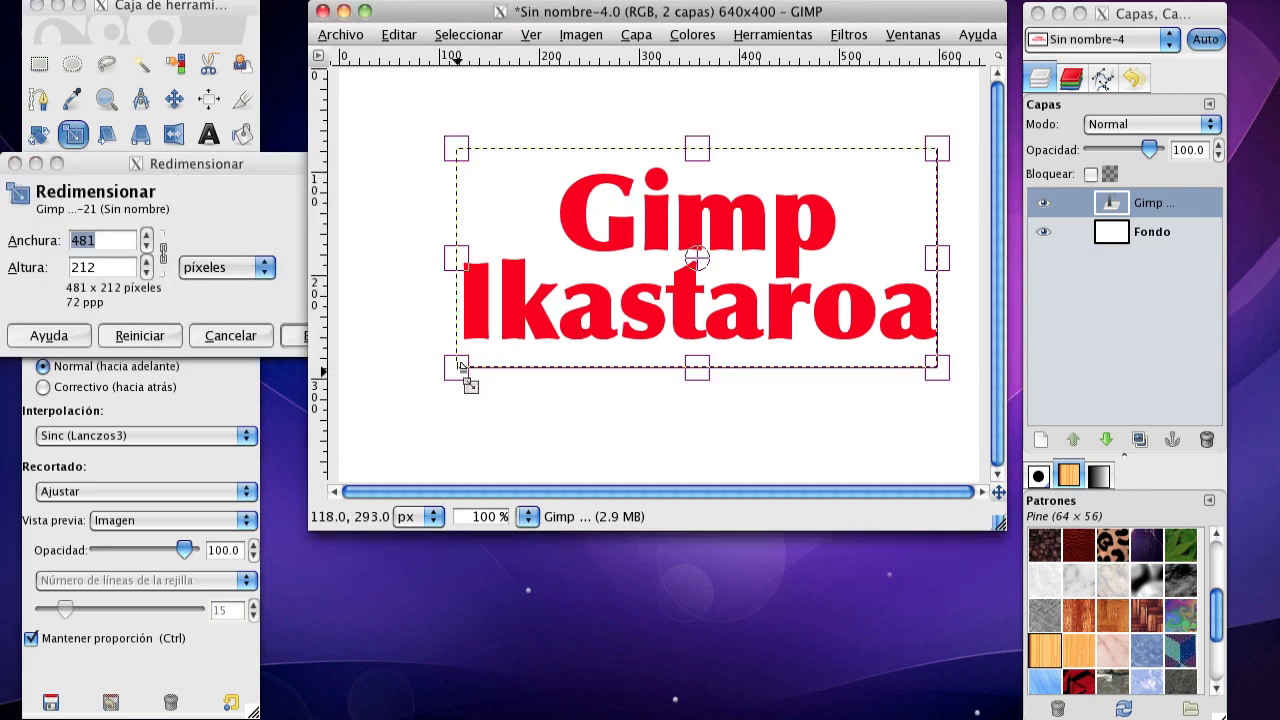
pyautogui.moveTo(449, 371); pyautogui.dragTo(410, 404)
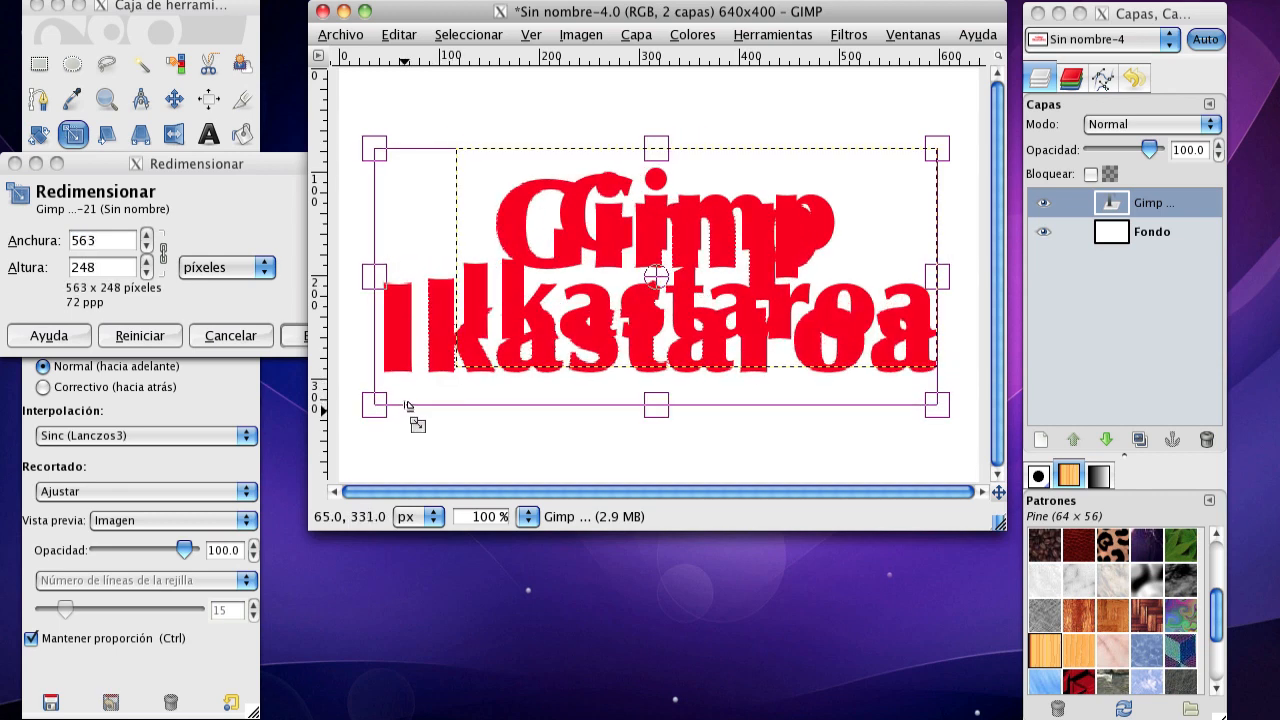
pyautogui.click(219, 164)
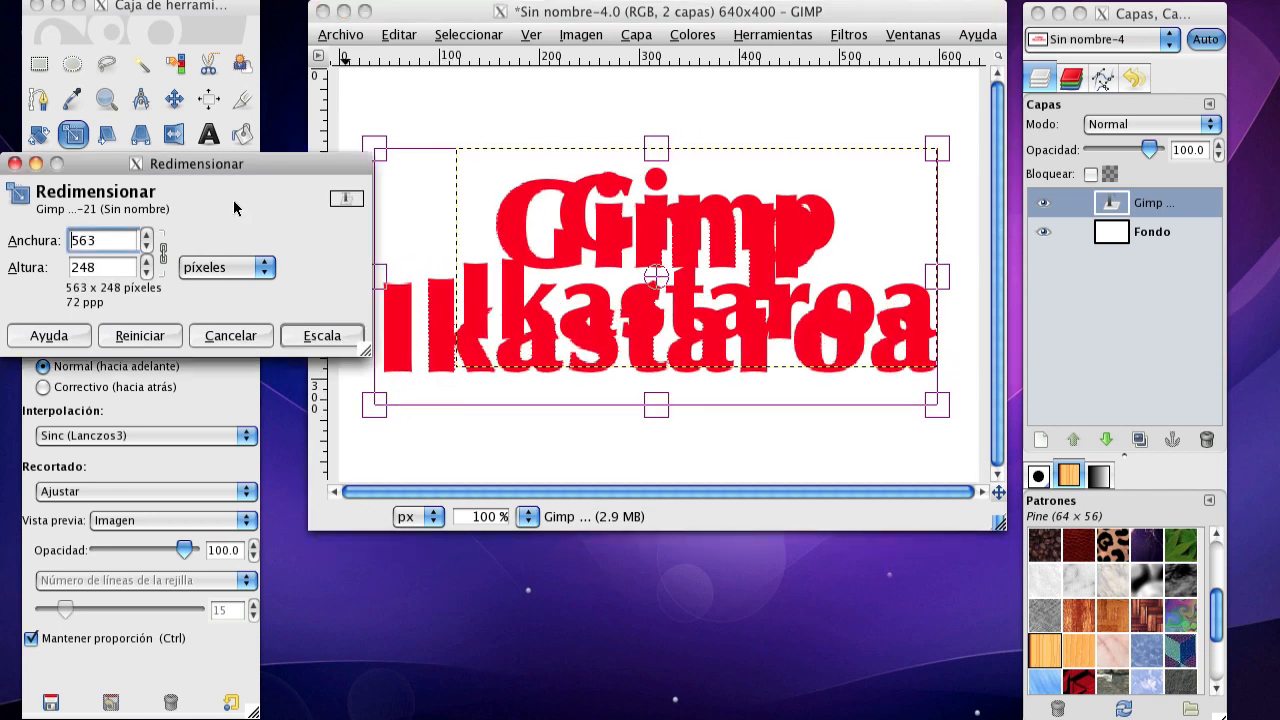
pyautogui.click(320, 336)
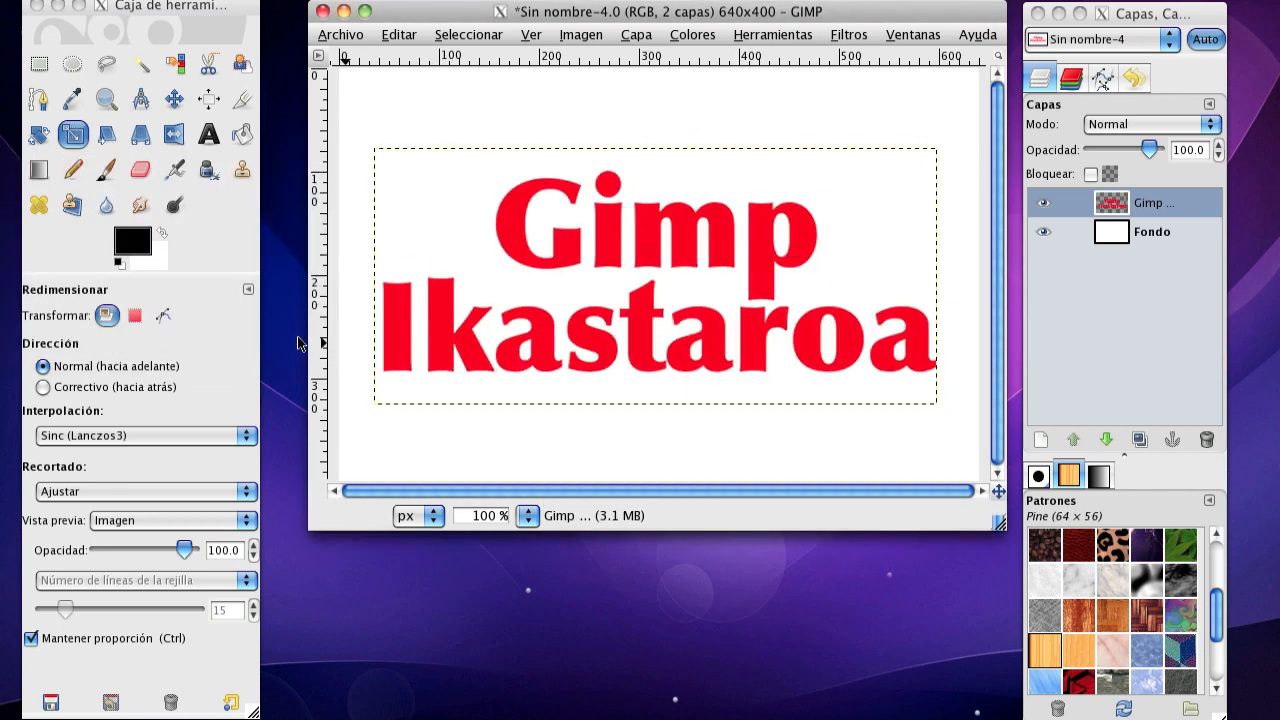
# Edit the scaled text layer's text, accepting the loss of its modifications, and append "!!" after "Ikastaroa"
pyautogui.press('m')
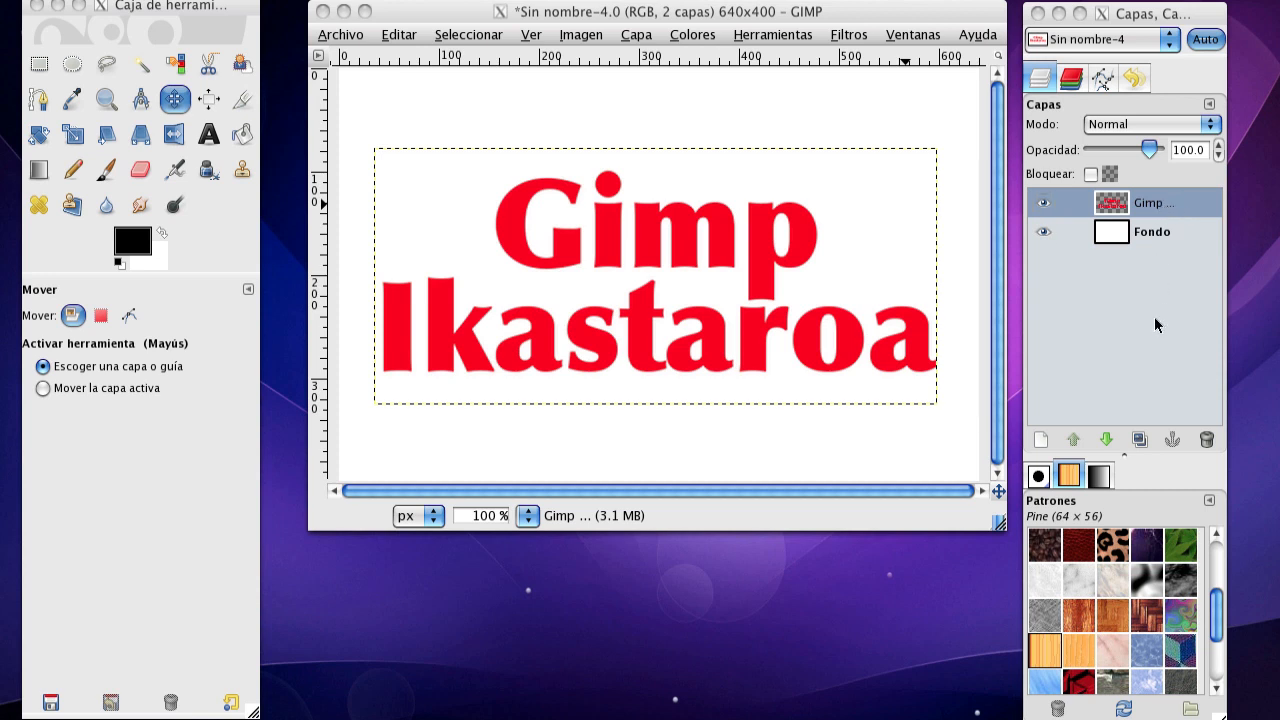
pyautogui.click(208, 134)
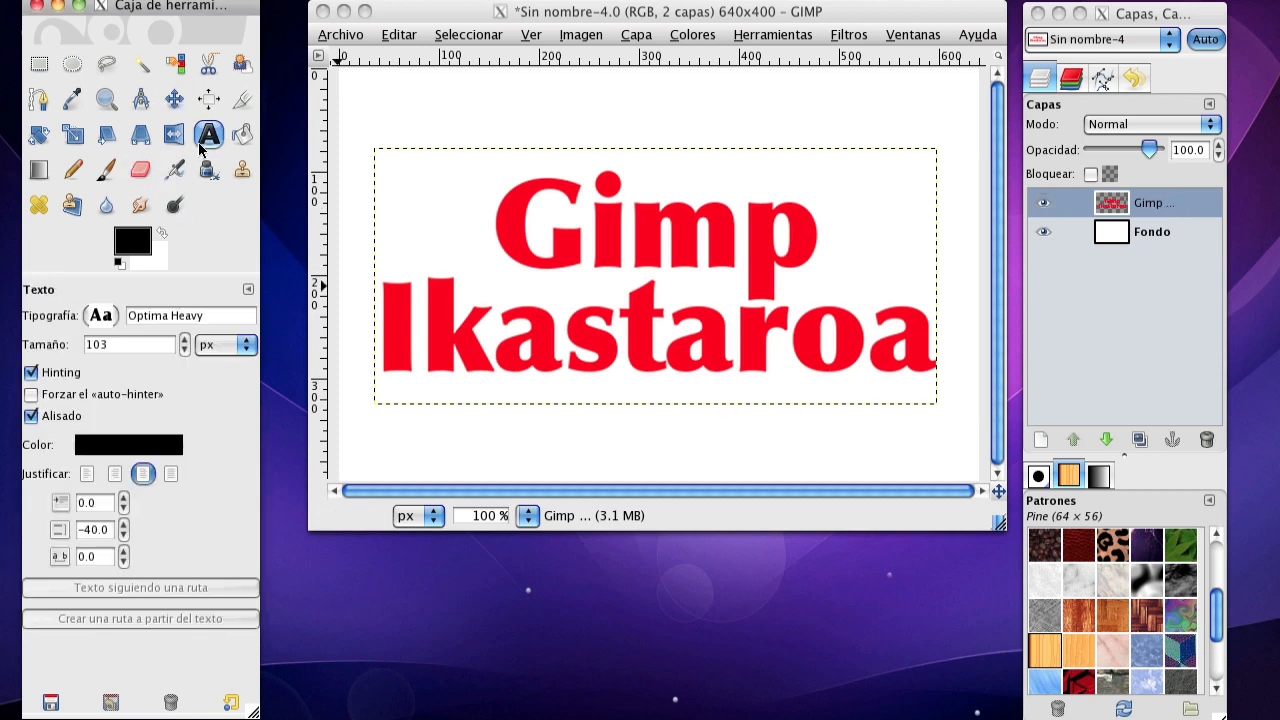
pyautogui.click(510, 212)
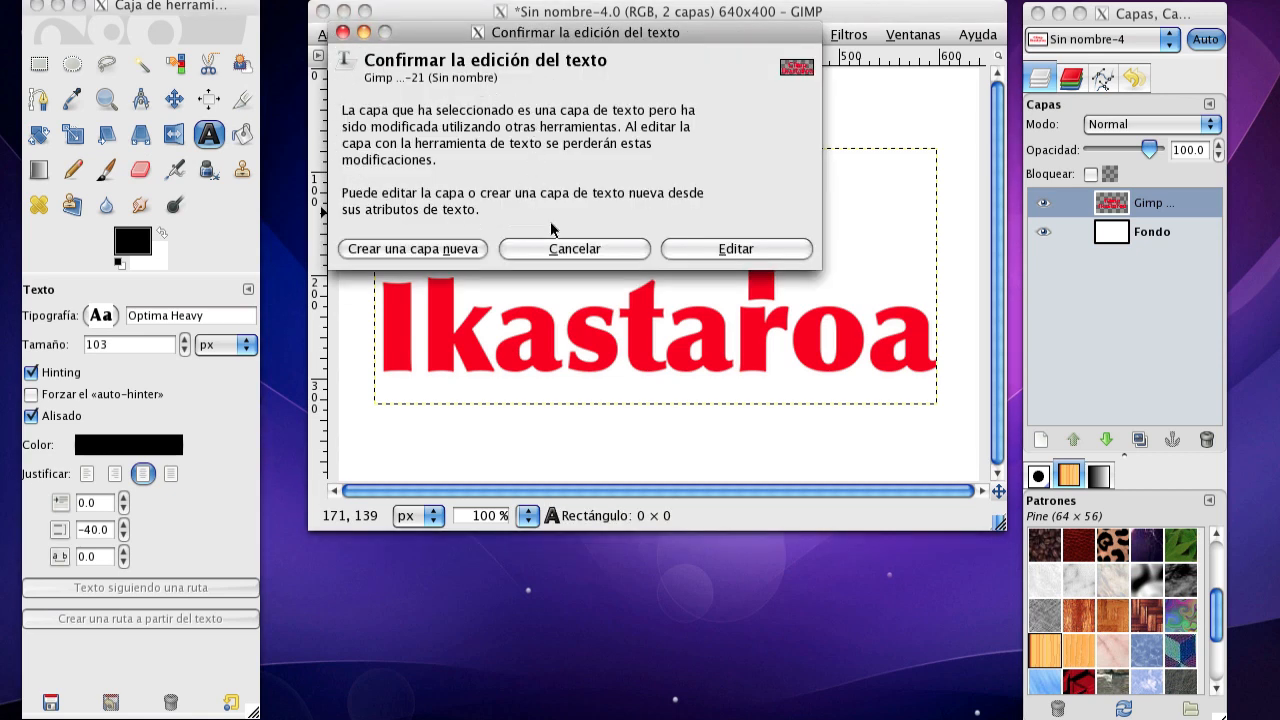
pyautogui.click(728, 250)
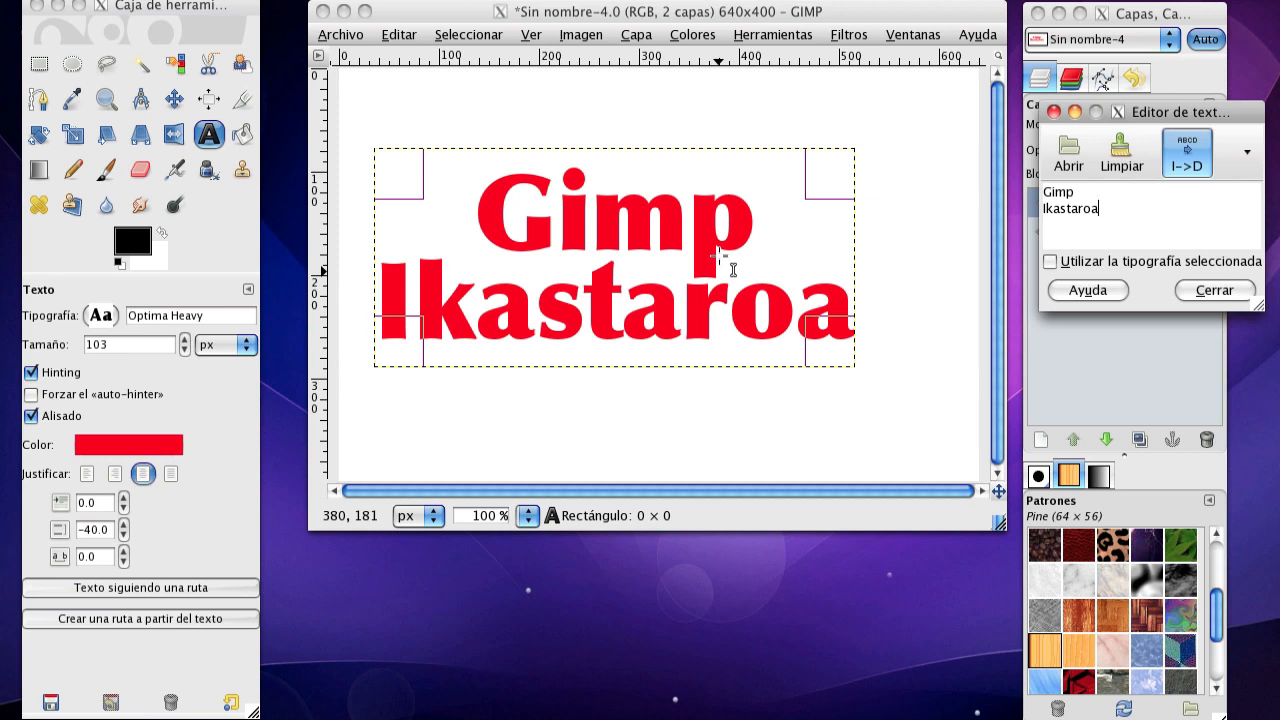
pyautogui.write('!!')
pyautogui.press('Return')
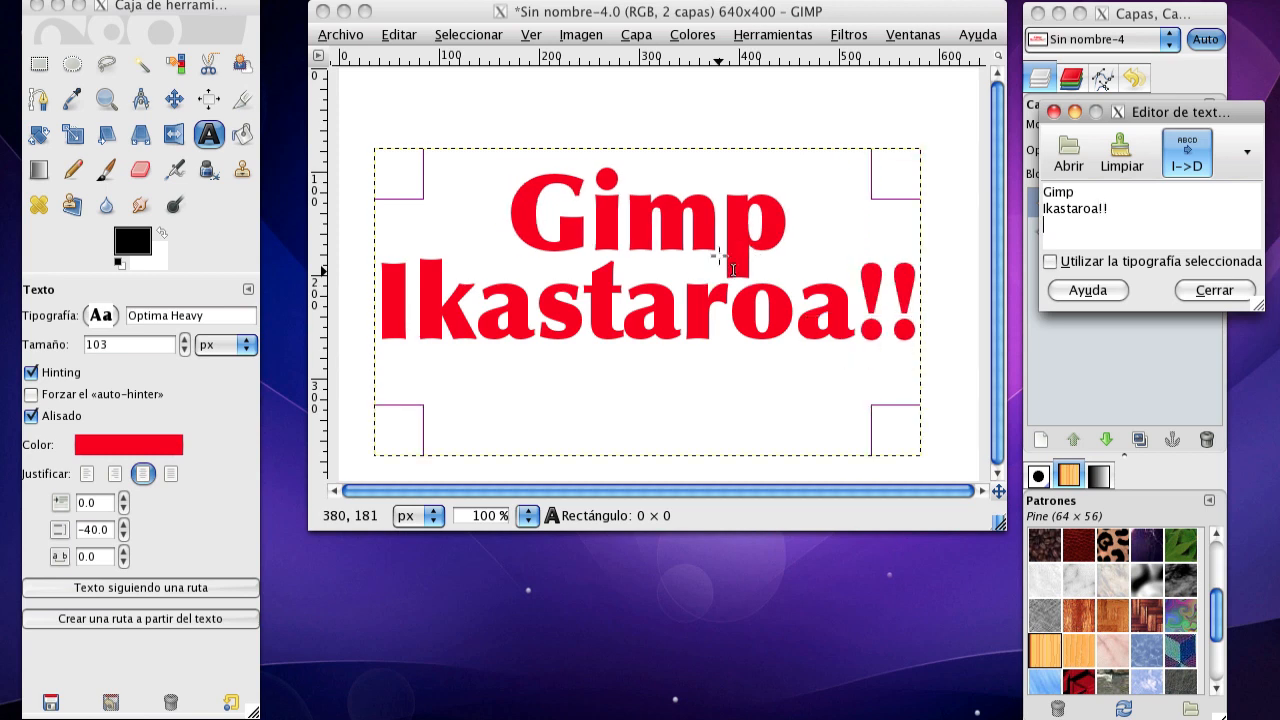
pyautogui.press('BackSpace')
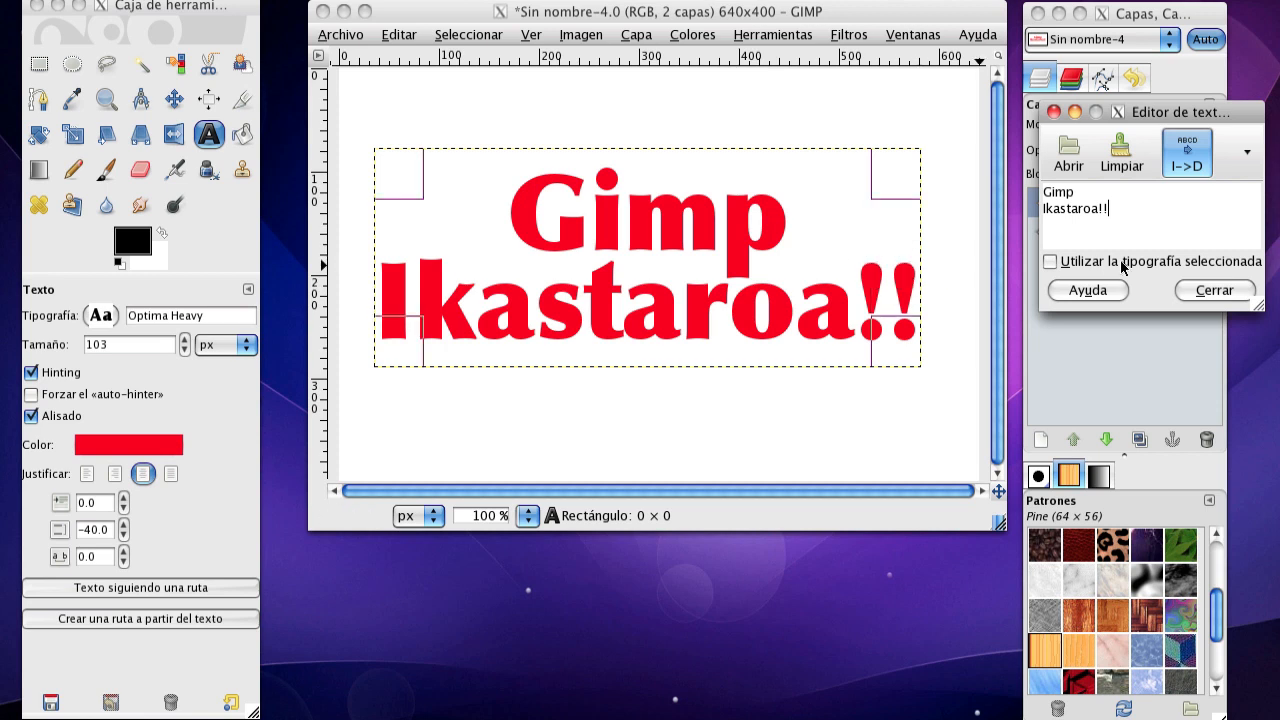
pyautogui.click(1232, 290)
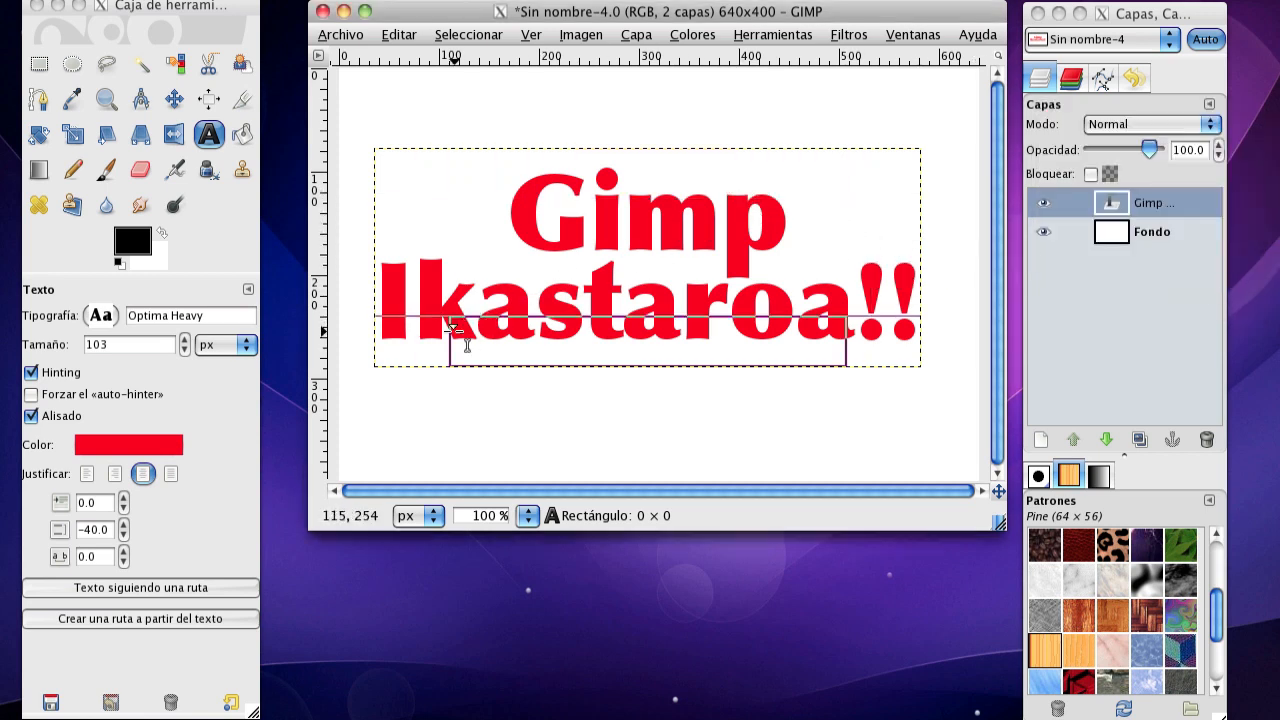
pyautogui.click(203, 141)
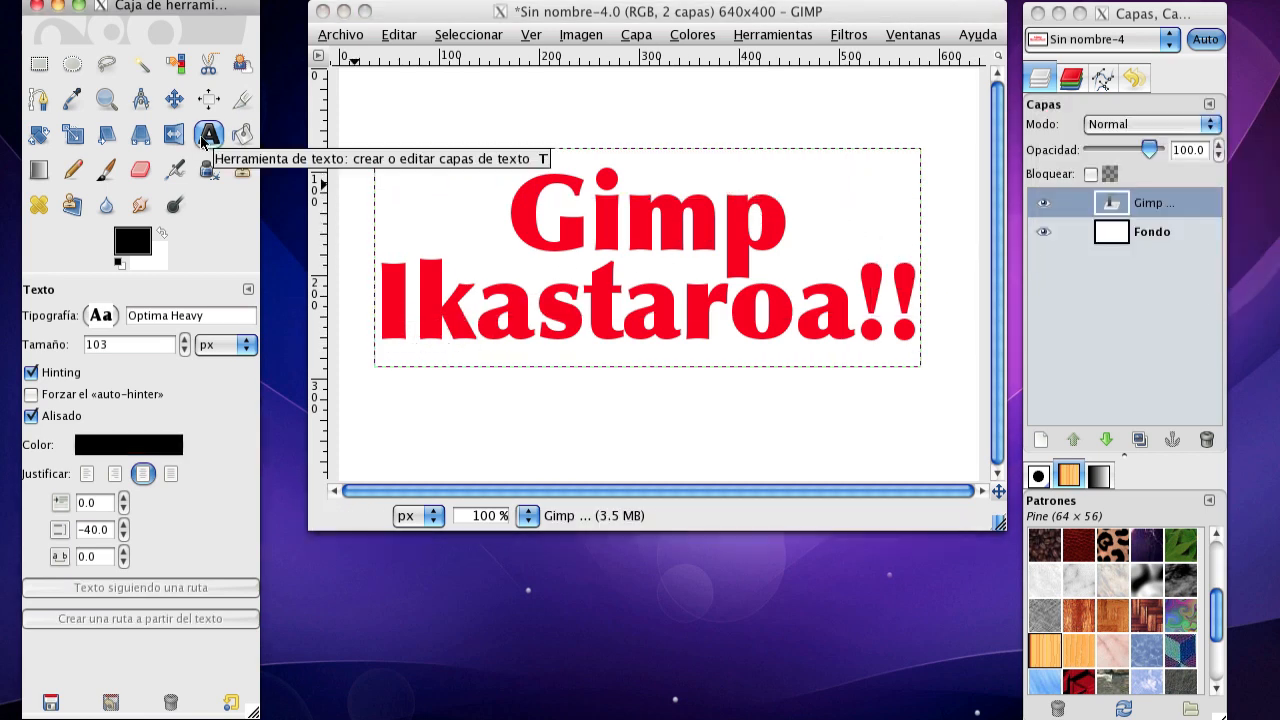